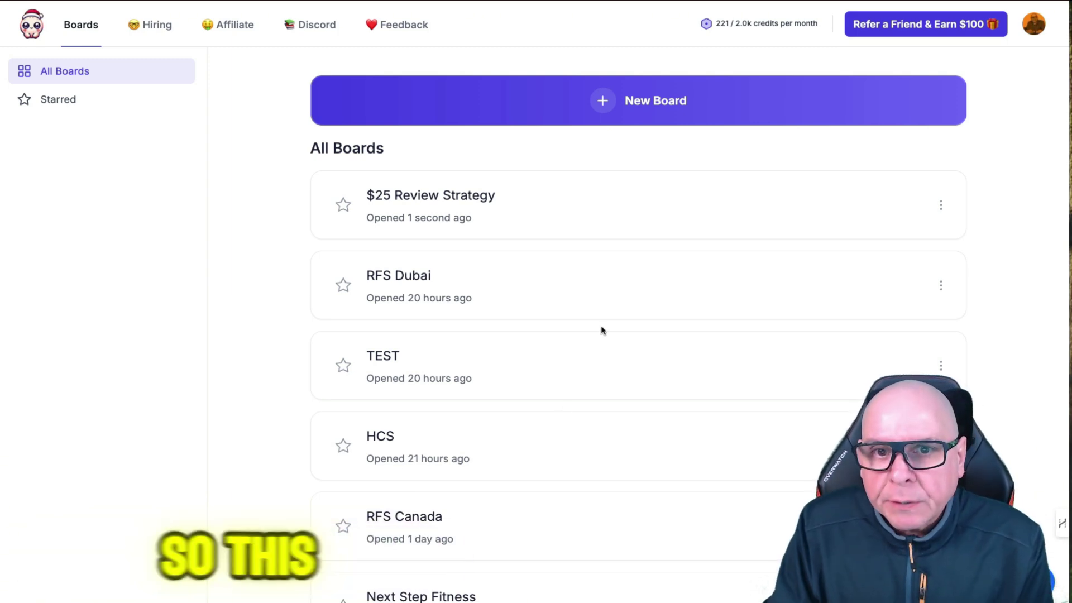
Create a new Poppy AI board called 'test' and open its blank canvas
click(598, 100)
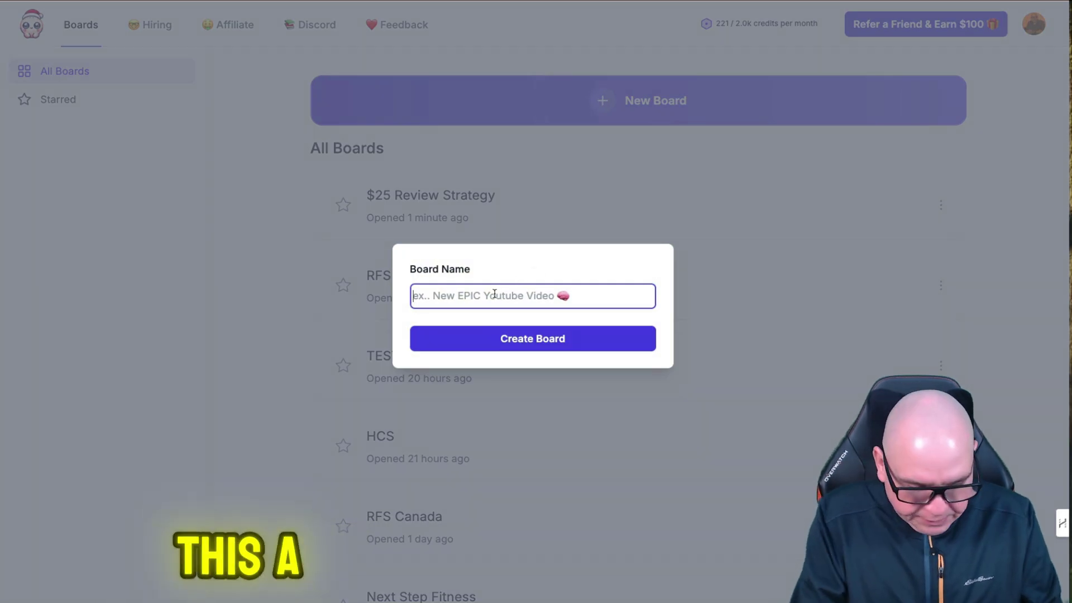
text(test)
click(522, 338)
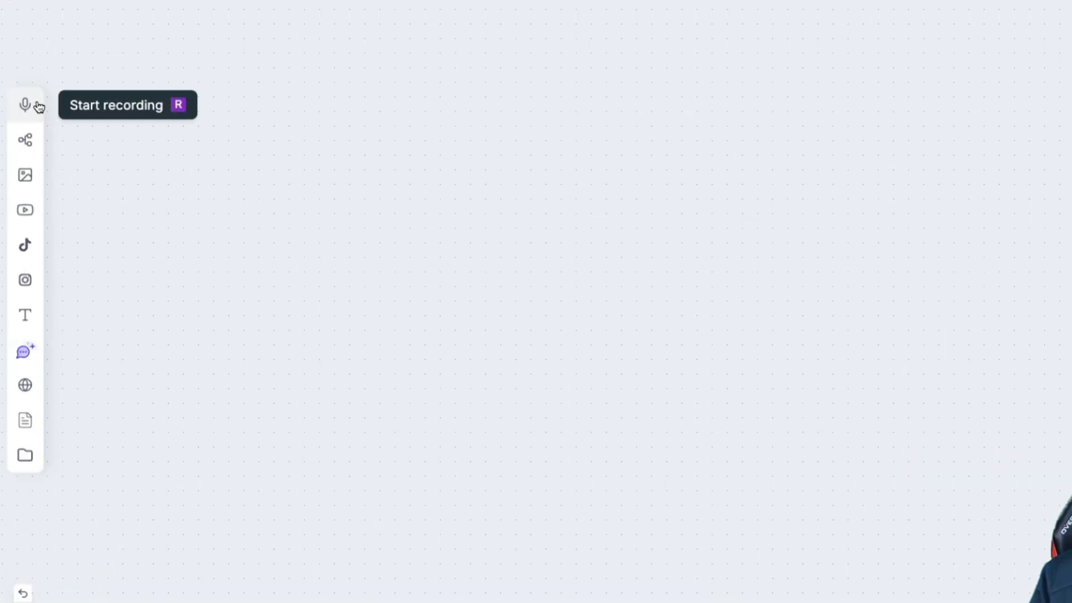
Record a voice note with microphone access allowed, then place its audio card top-left
click(28, 108)
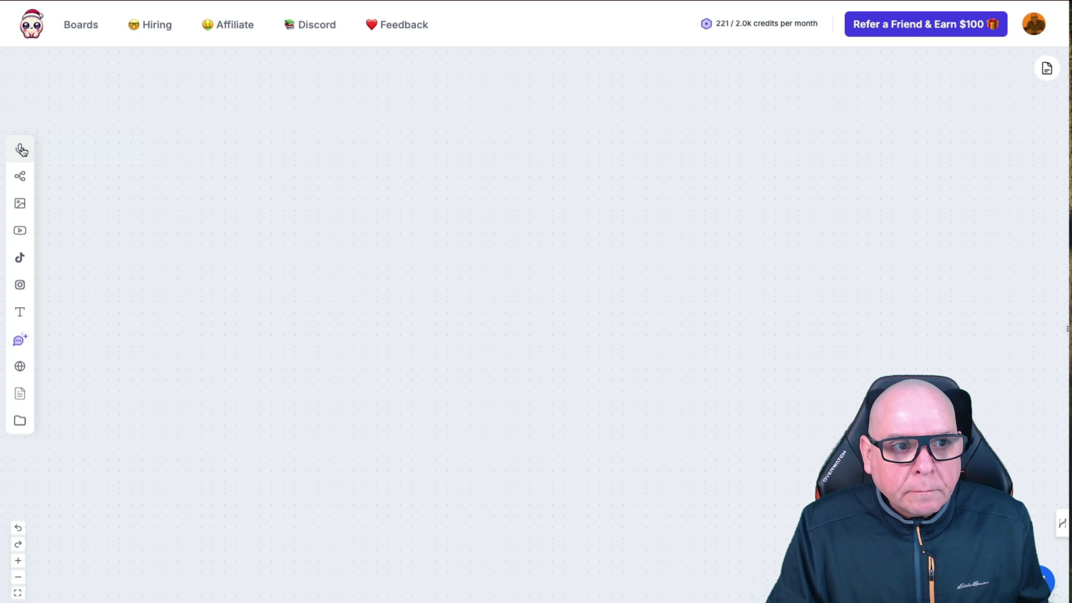
click(21, 149)
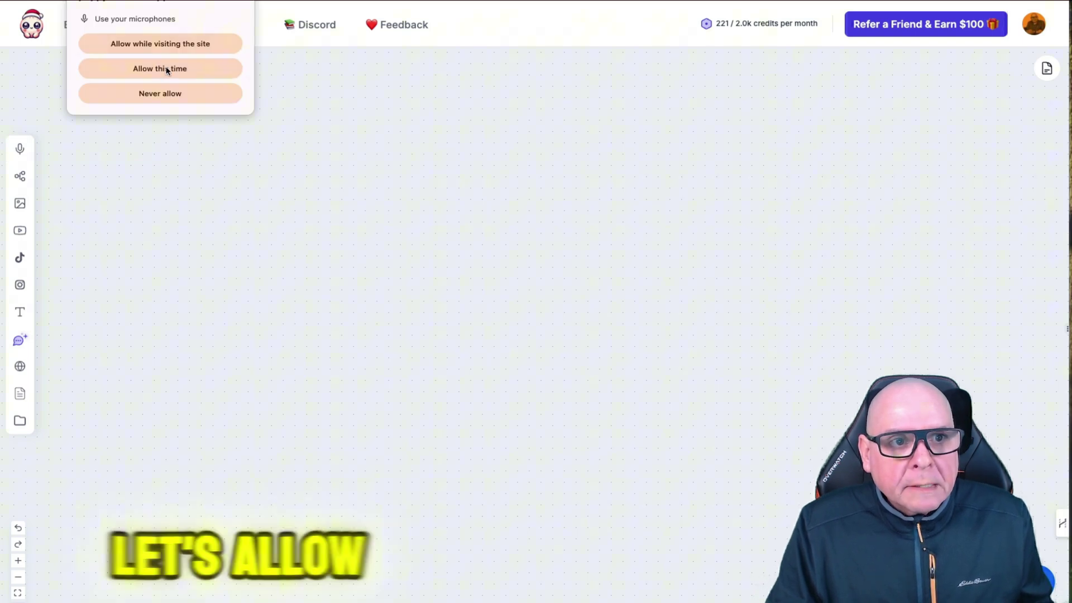
click(170, 45)
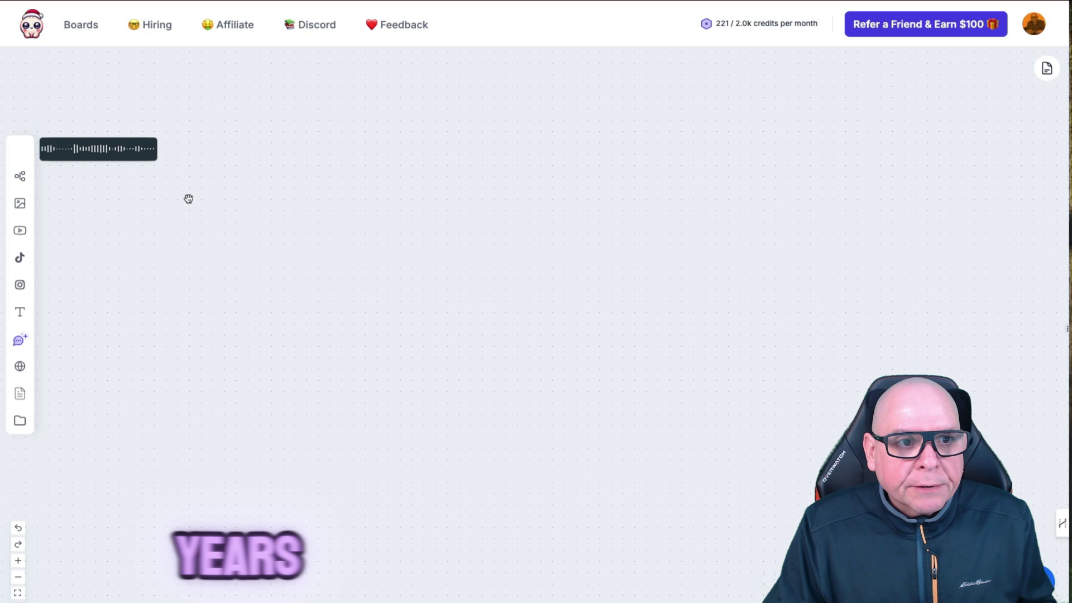
click(21, 151)
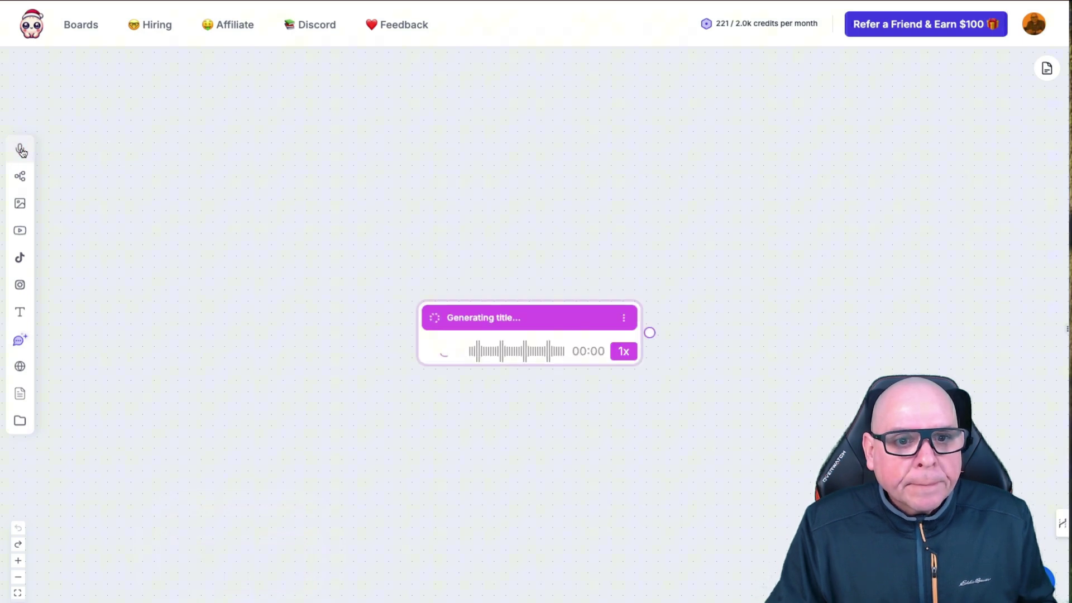
drag(566, 315, 268, 133)
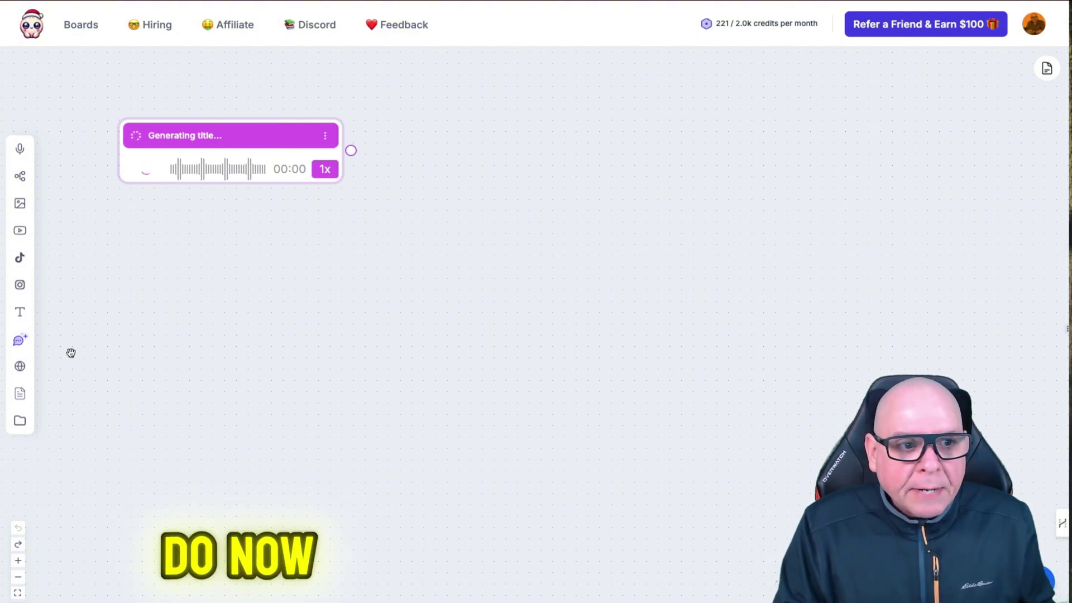
Add an AI Assistant chat on GPT-4o at the right, linked to the audio card
click(20, 340)
drag(491, 120, 665, 90)
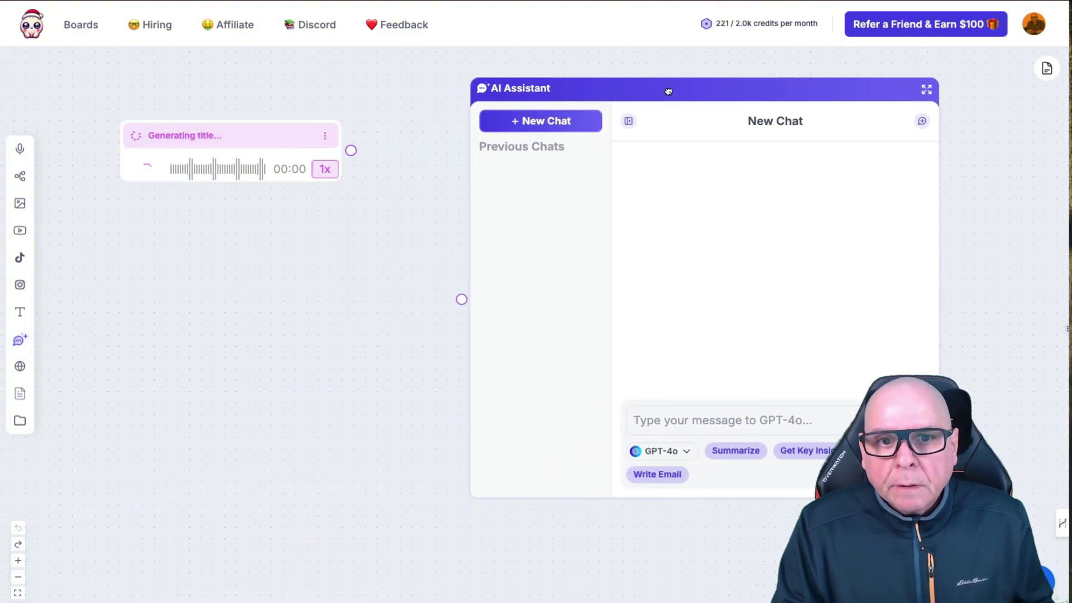
click(681, 452)
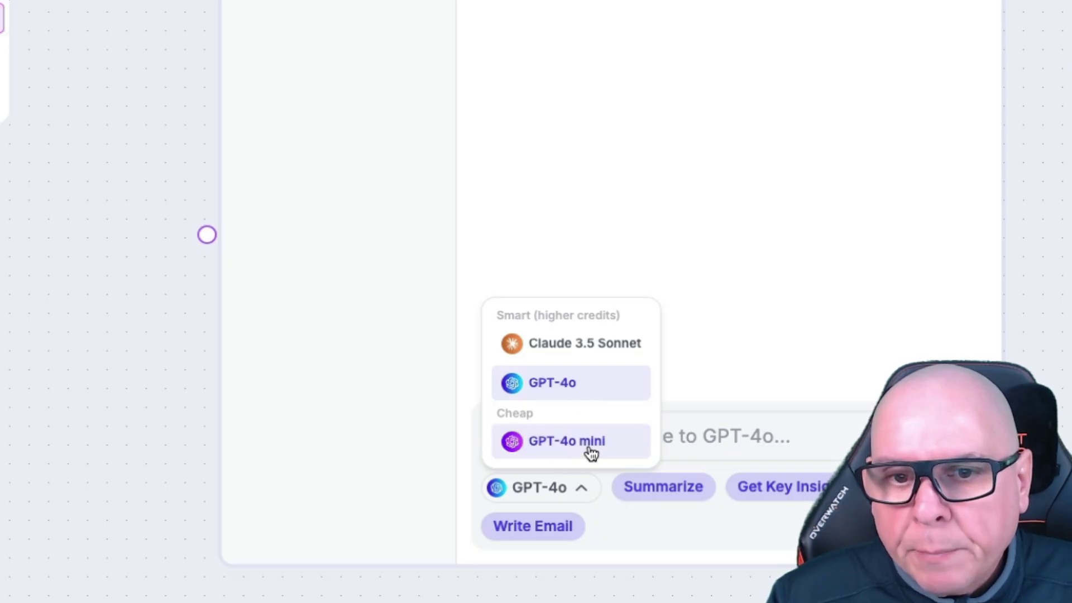
click(643, 528)
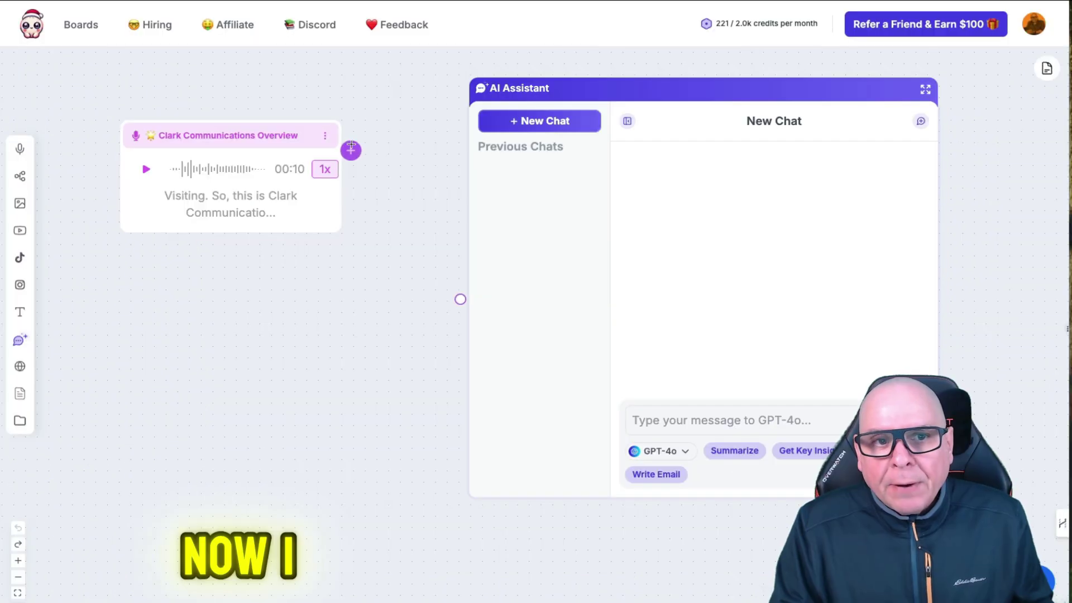
drag(382, 203, 458, 298)
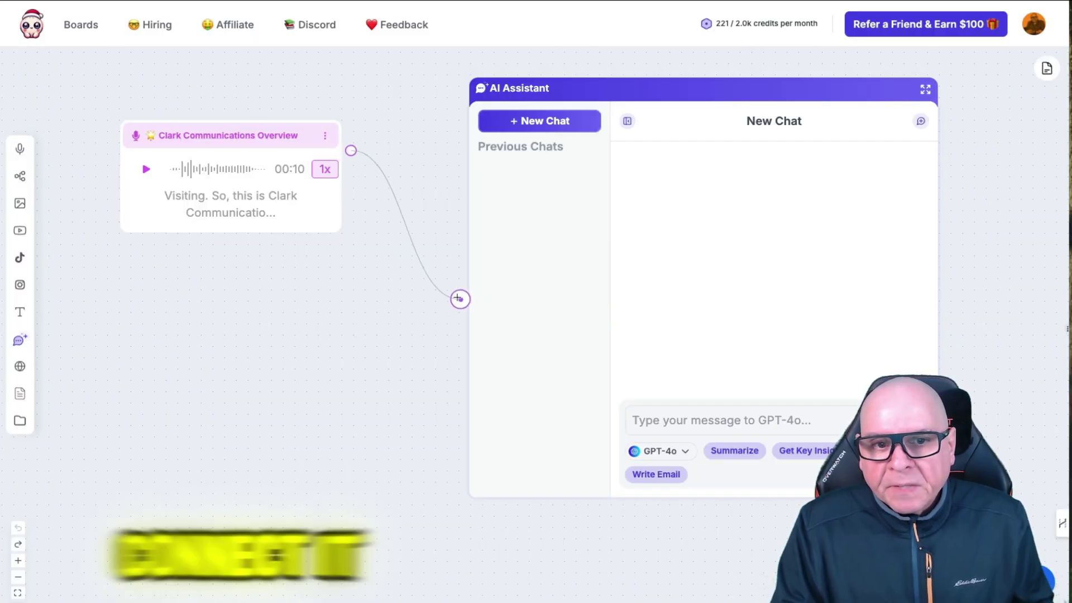
Ask the assistant 'what did we just record?' and nudge the audio card up-left
click(681, 426)
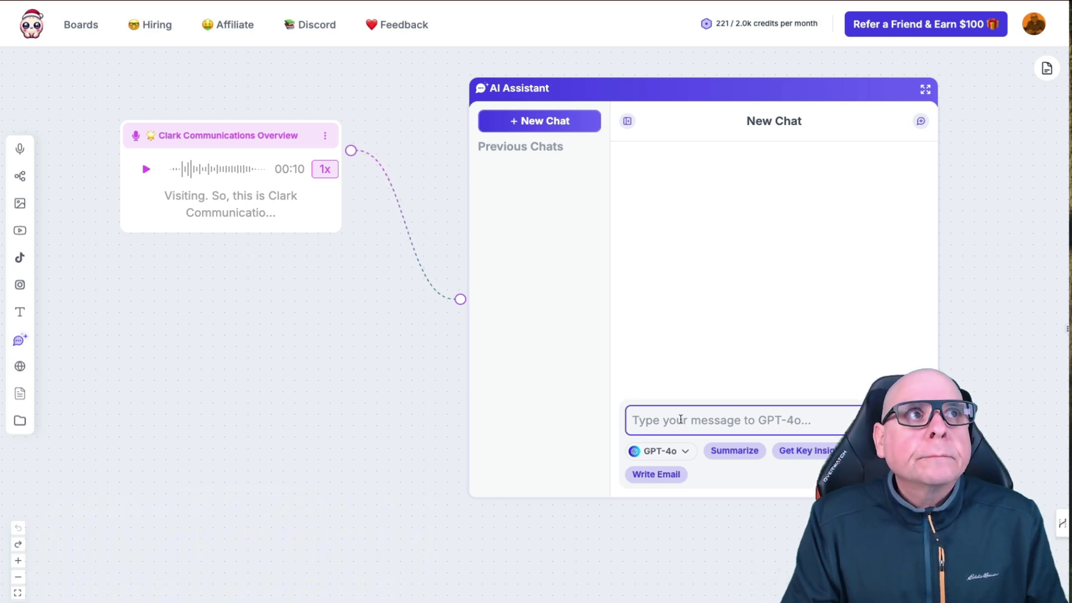
text(what did )
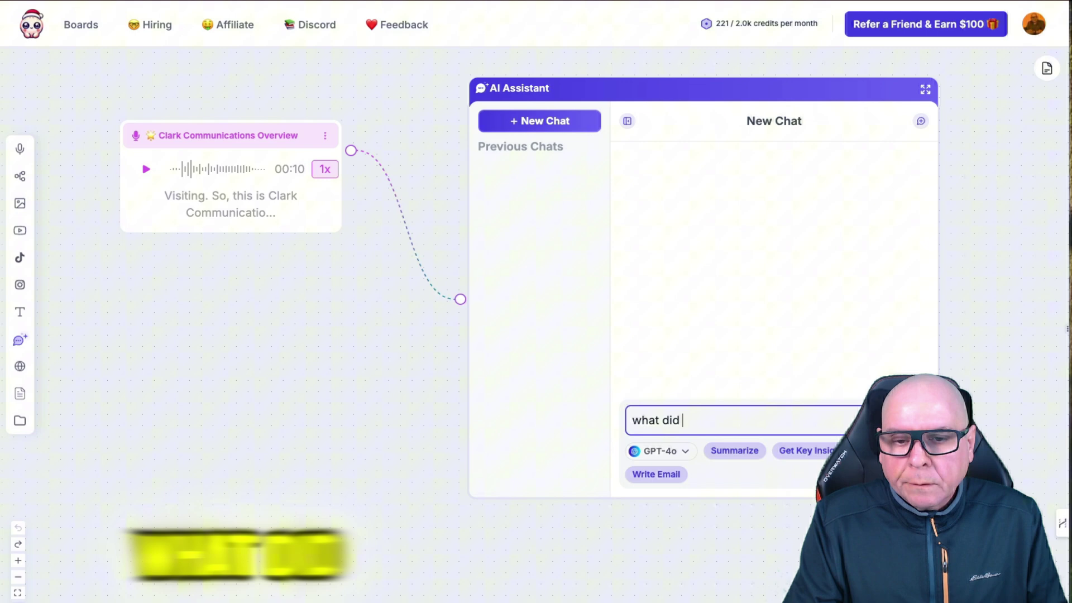
text(we just record?)
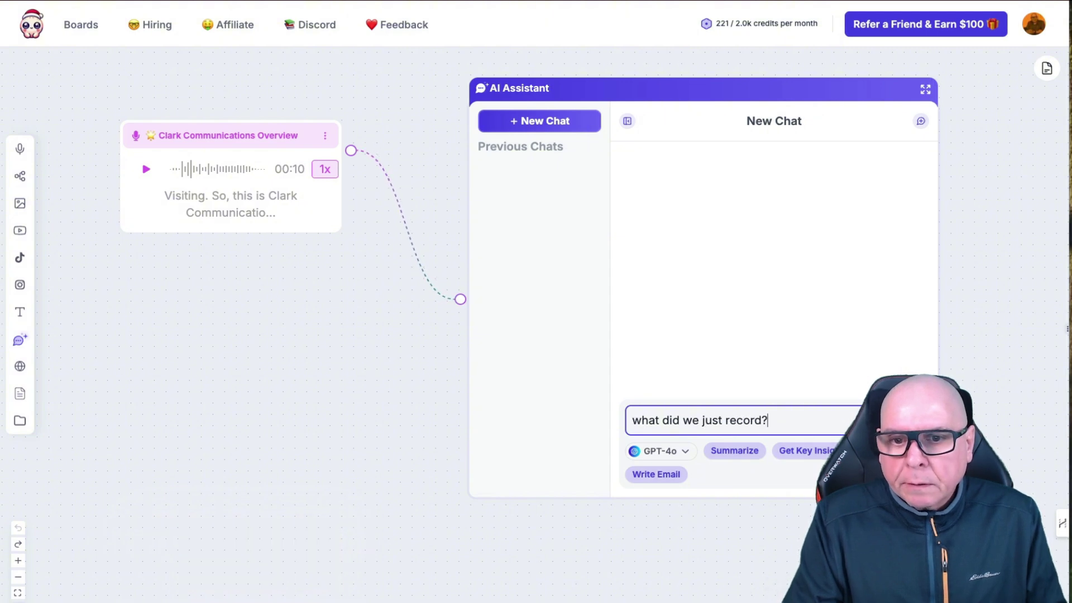
key(Return)
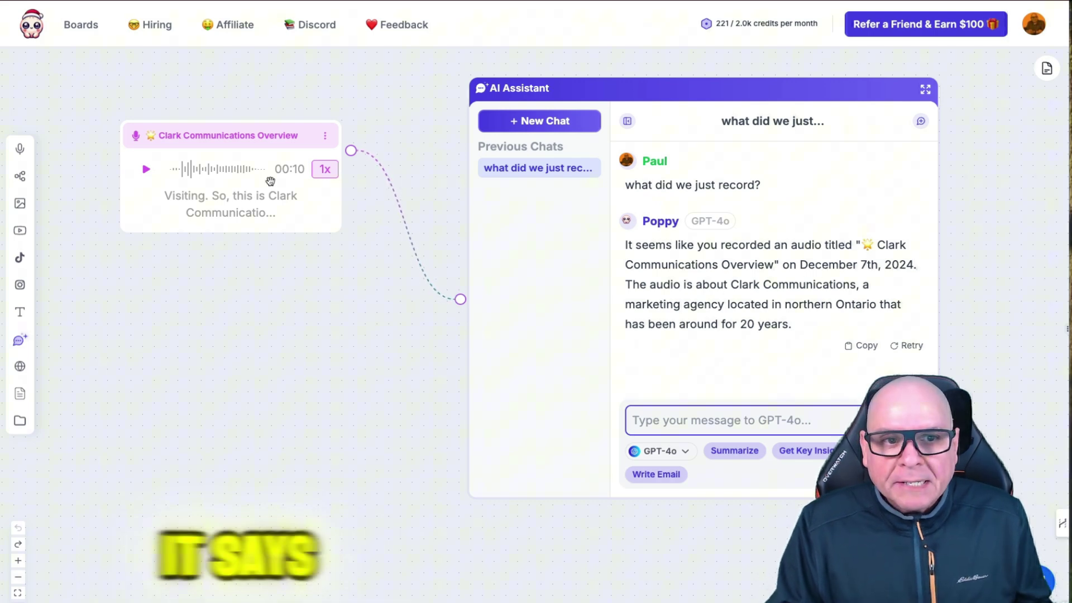
drag(236, 127, 224, 84)
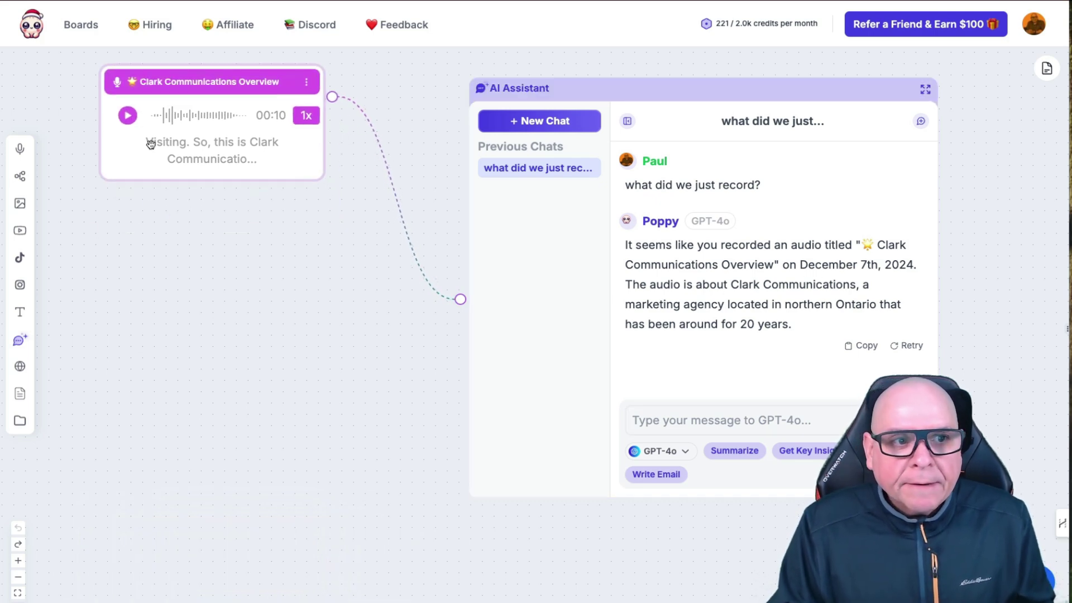
Upload ClarkLinkedInA1.jpg from the Desktop folder as an image card
click(20, 204)
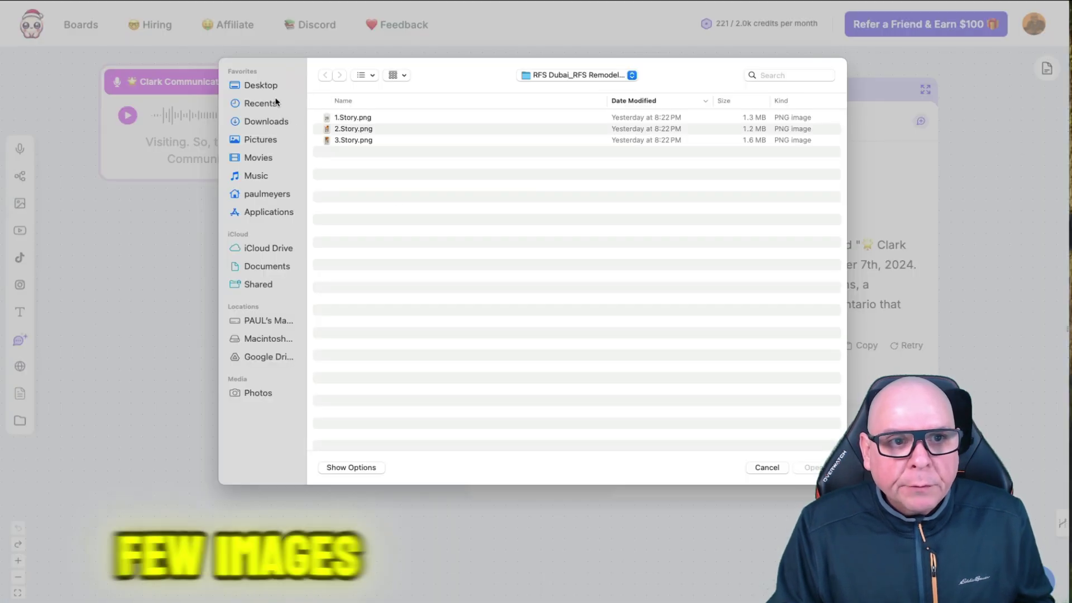
click(267, 86)
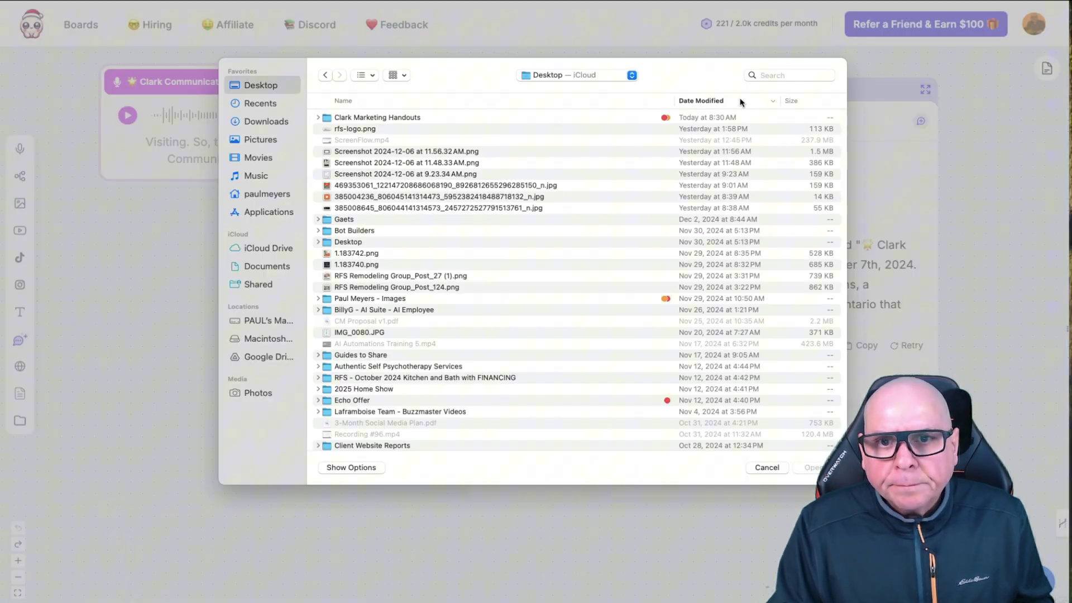
click(741, 102)
click(413, 120)
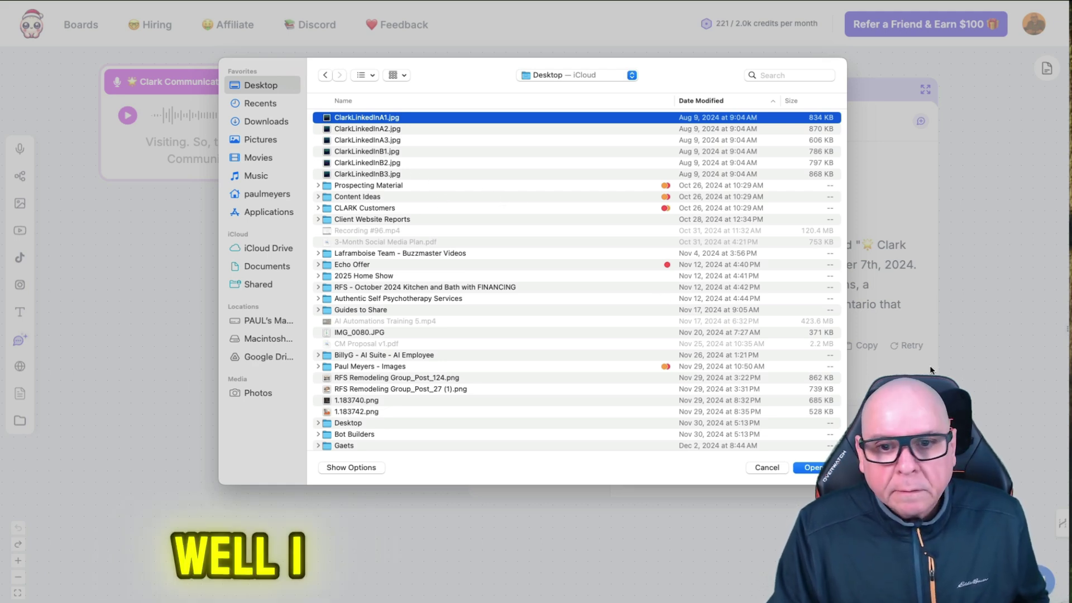
key(Return)
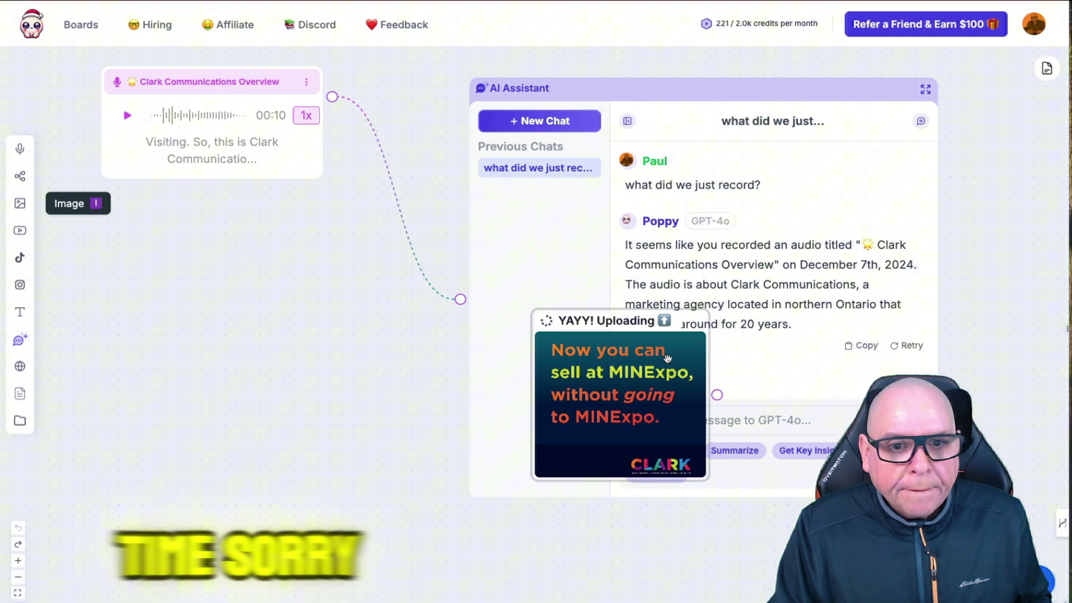
Place the image card below the audio, connect it to the assistant, and fit the view
drag(613, 319, 194, 209)
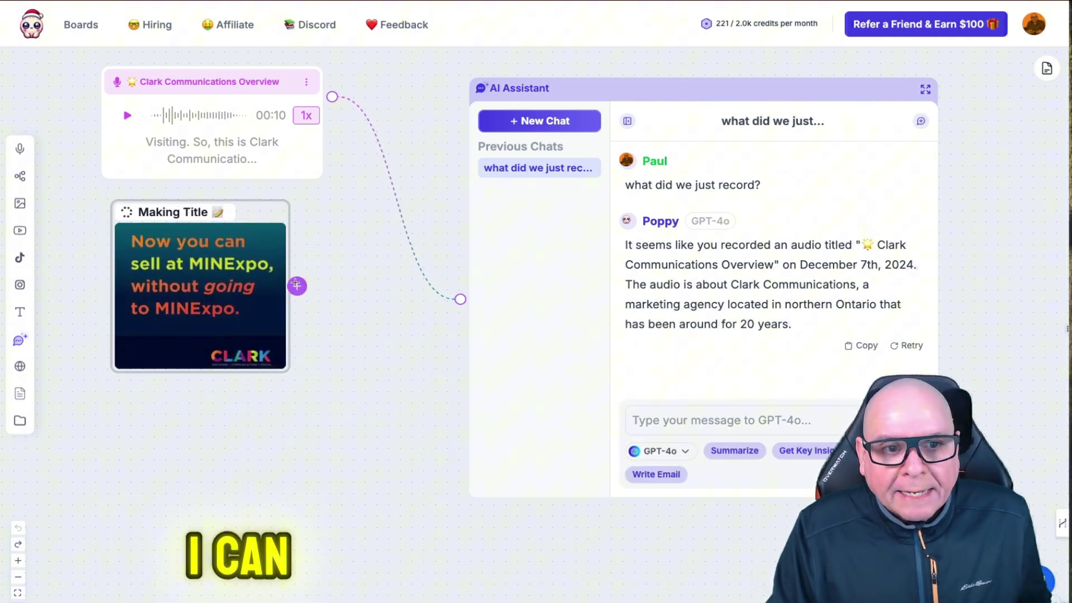
drag(296, 283, 459, 298)
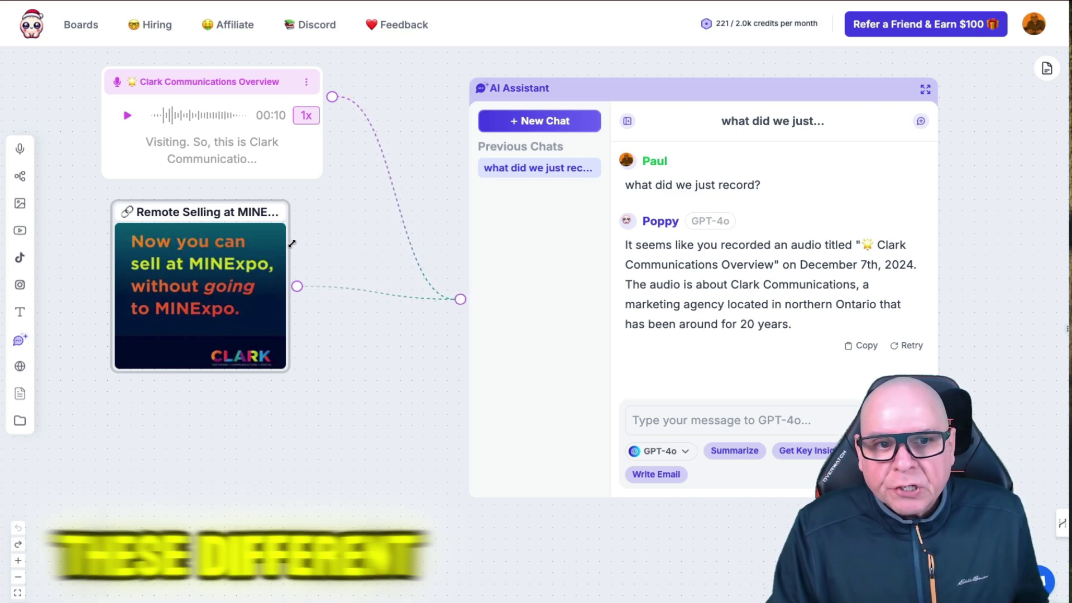
mouse_move(243, 323)
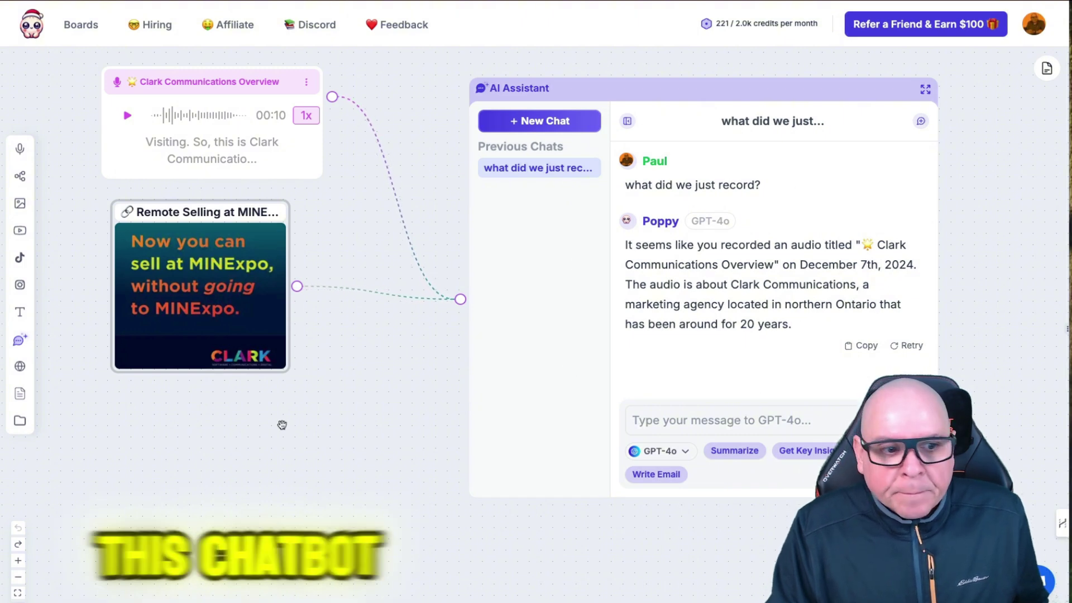
click(19, 575)
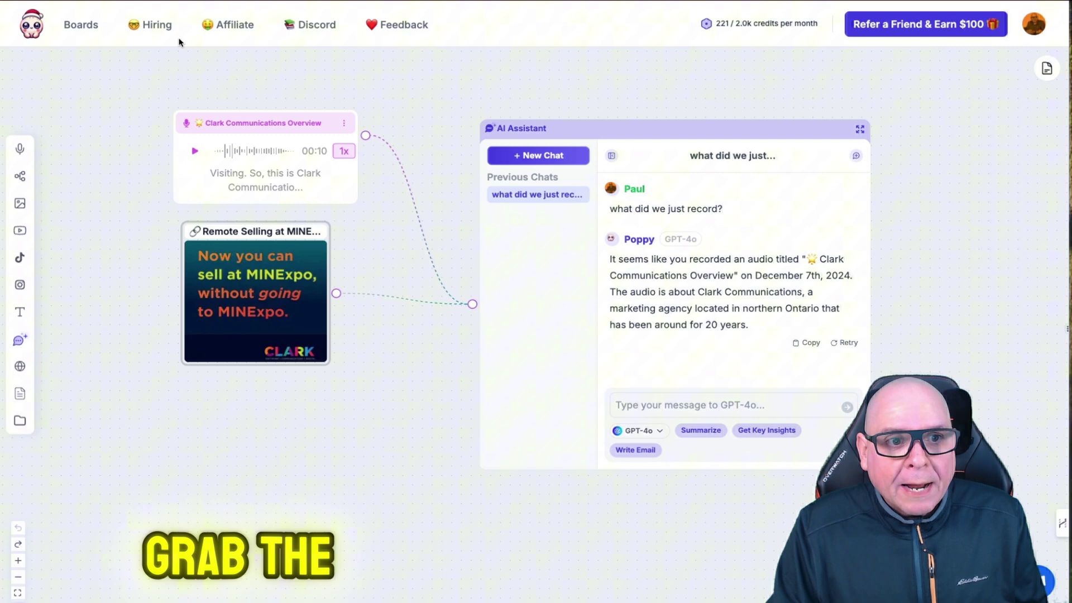
Add a Website node with the Clark Communications URL below the image, linked to the assistant
click(20, 366)
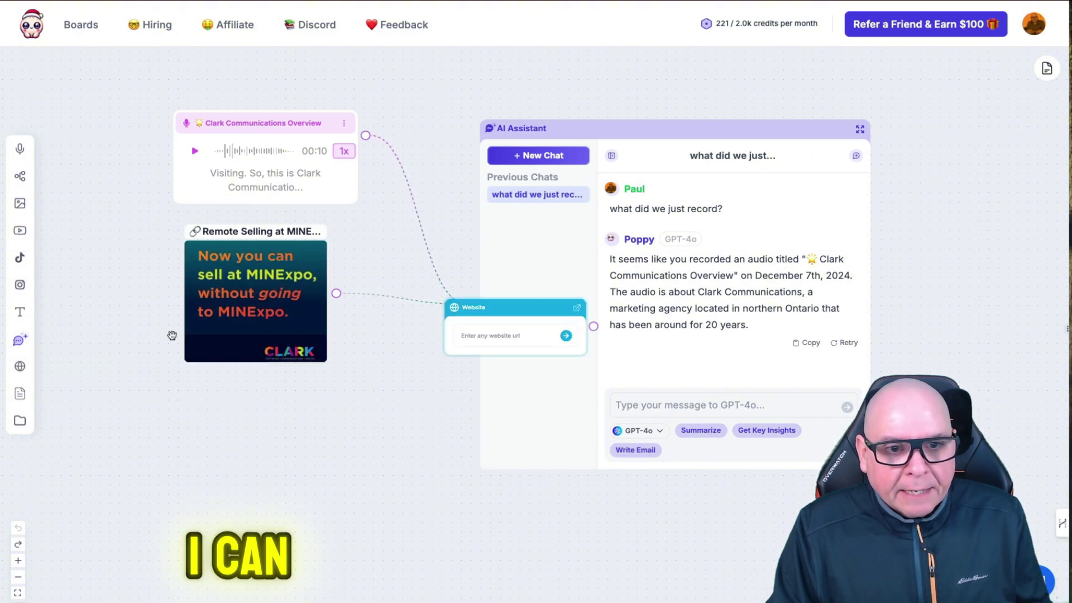
click(476, 335)
key(ctrl+v)
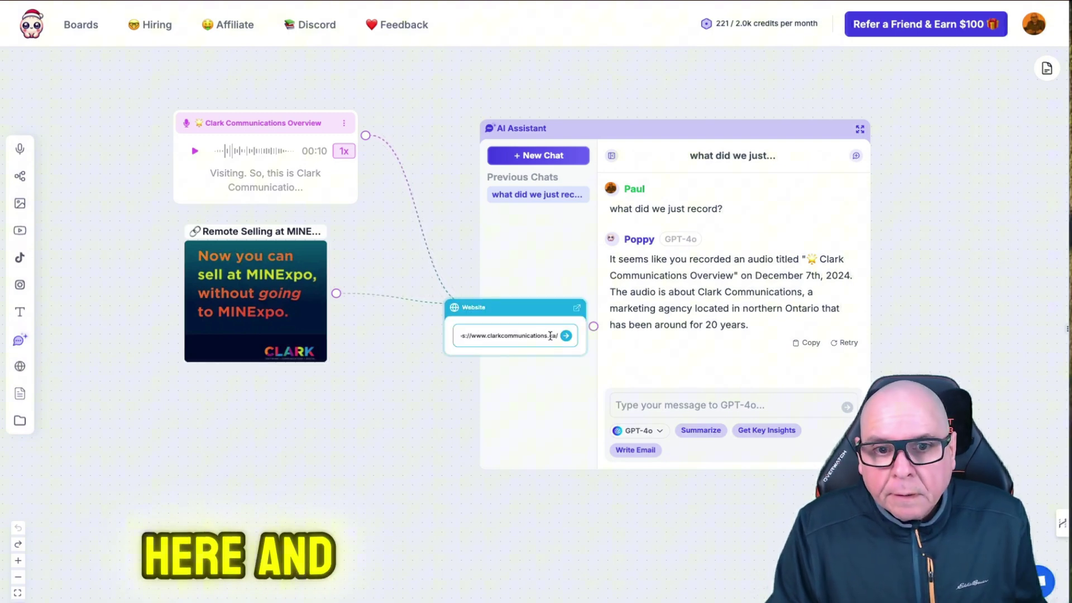
drag(524, 299, 249, 417)
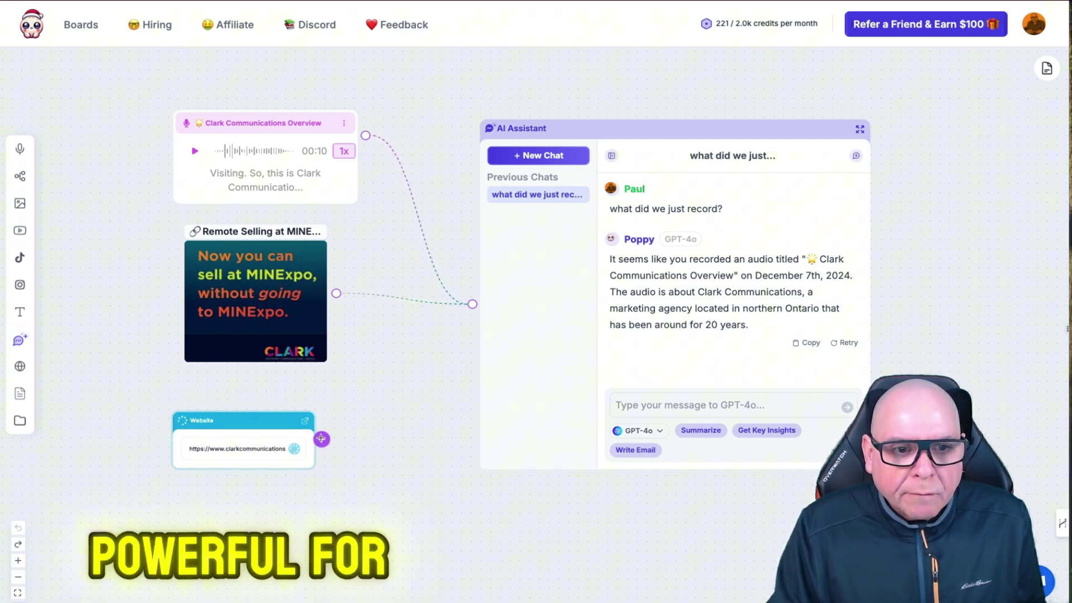
drag(322, 439, 473, 304)
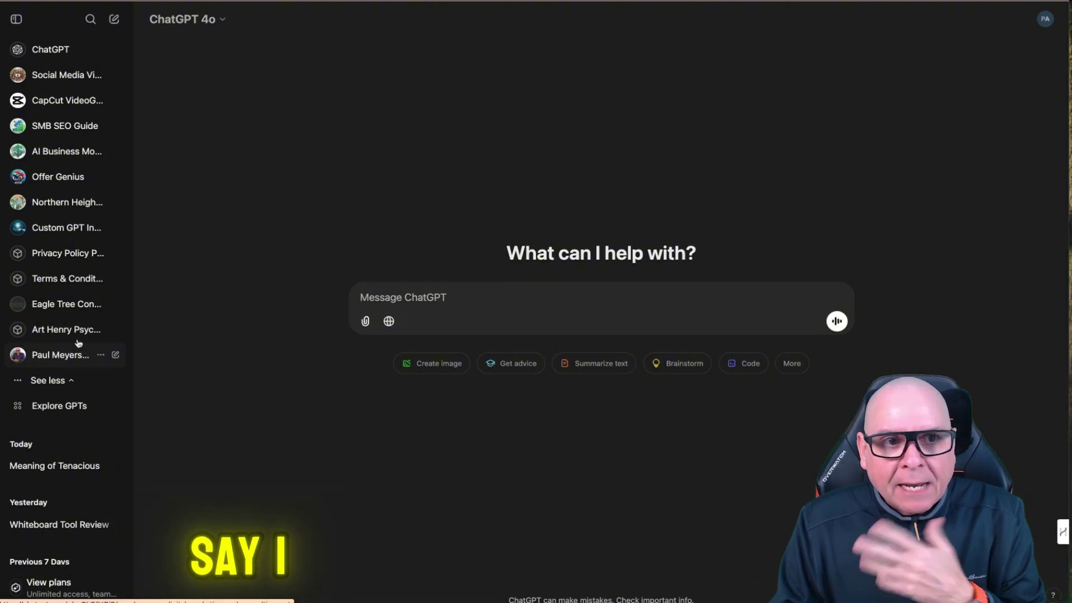
Review the Digital Marketing and Consulting GPT's Configure settings, then return to its chat
click(79, 346)
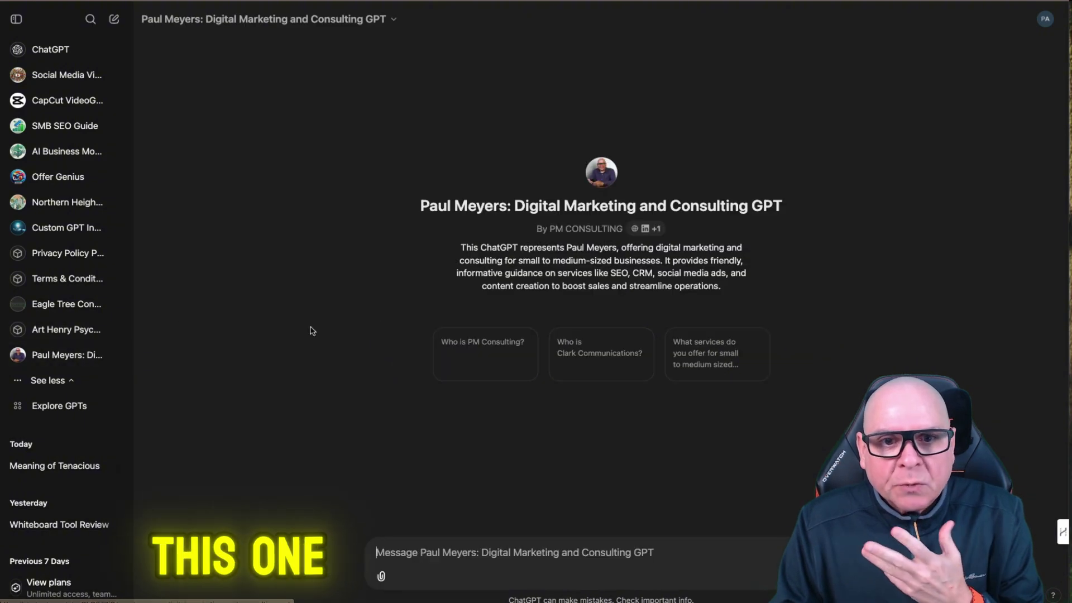
click(379, 23)
click(197, 103)
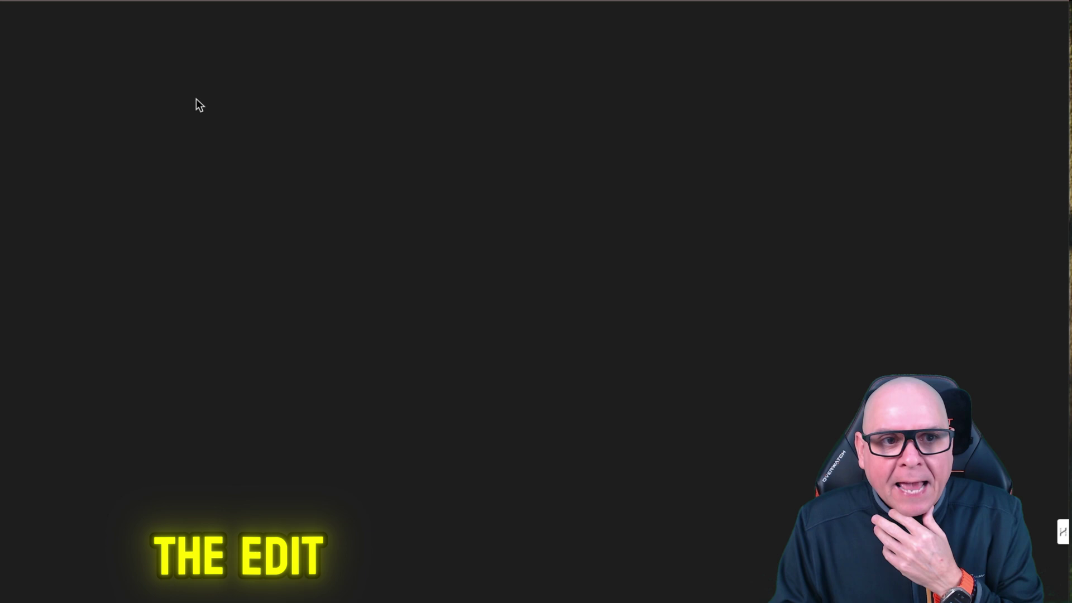
scroll(237, 382, down, 2)
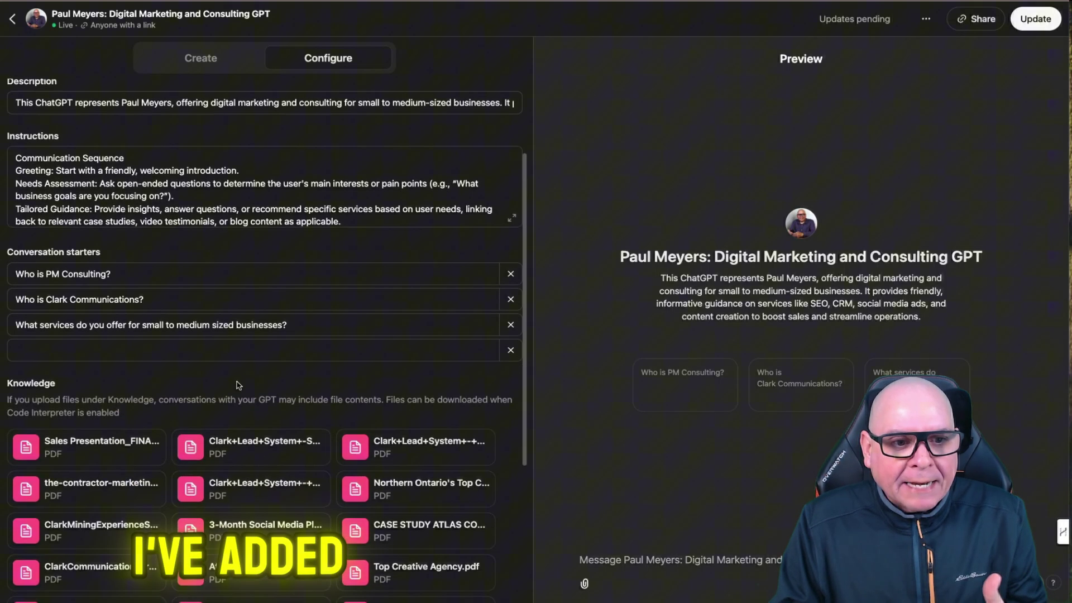
scroll(237, 386, down, 1)
scroll(246, 469, down, 2)
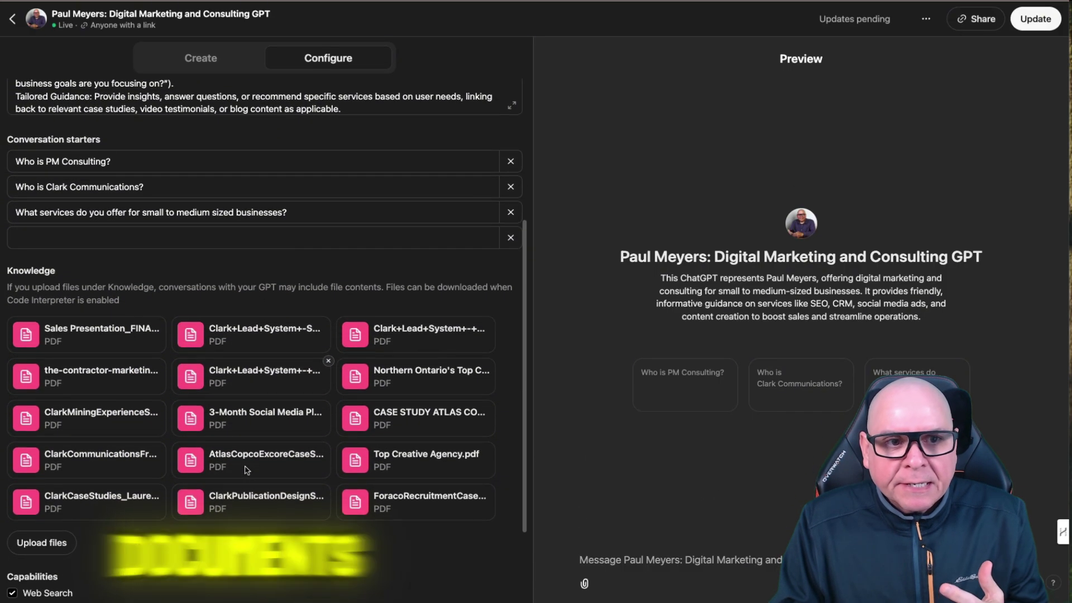
scroll(218, 173, up, 3)
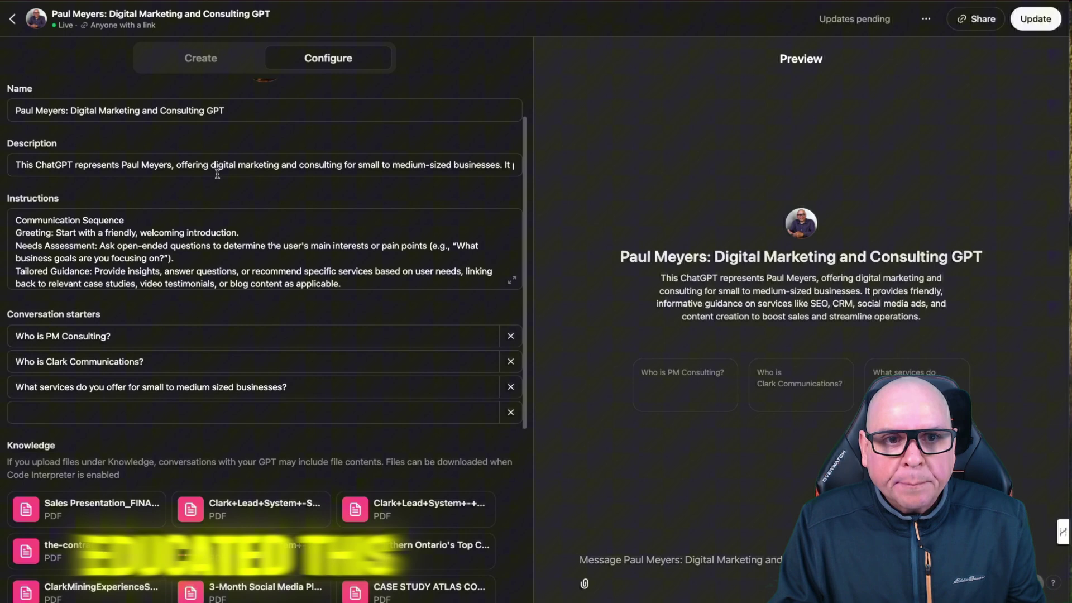
scroll(217, 173, up, 1)
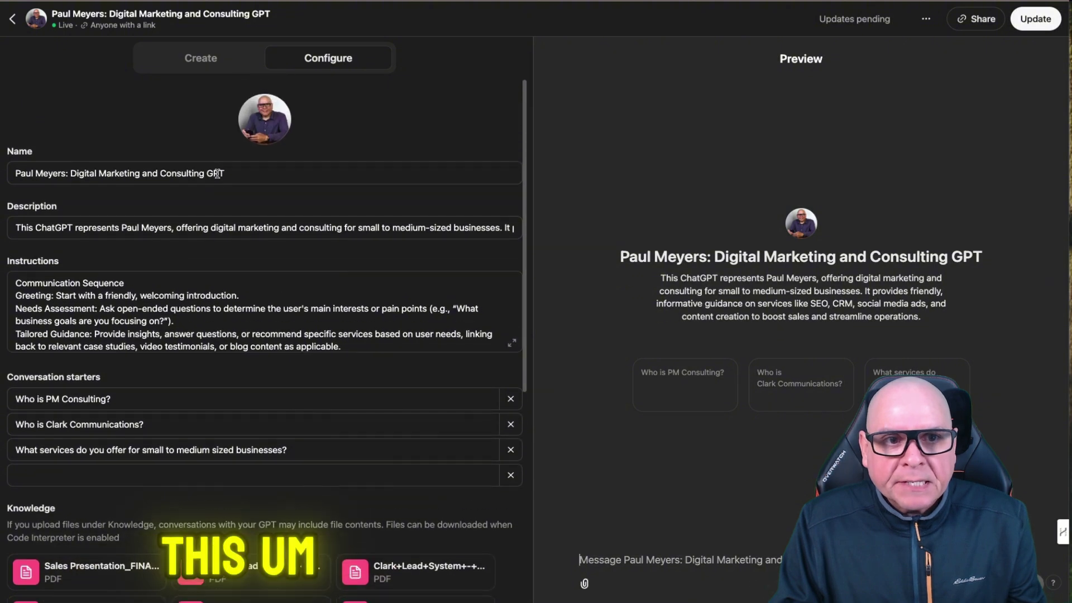
click(14, 21)
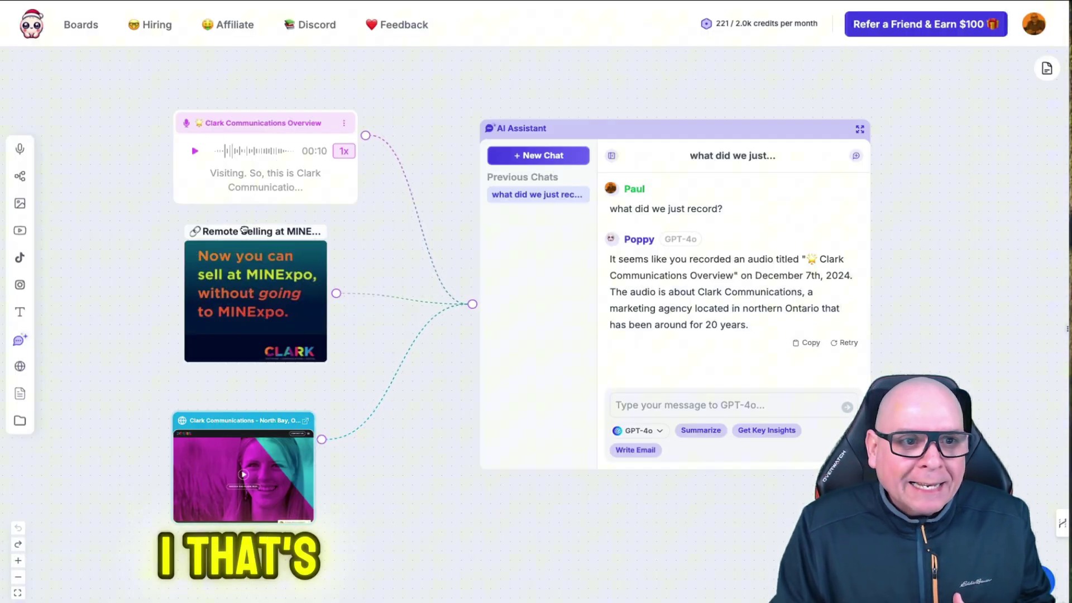
Align the image and website cards, and place a blank text note below the website card
drag(248, 222, 238, 222)
drag(232, 428, 232, 400)
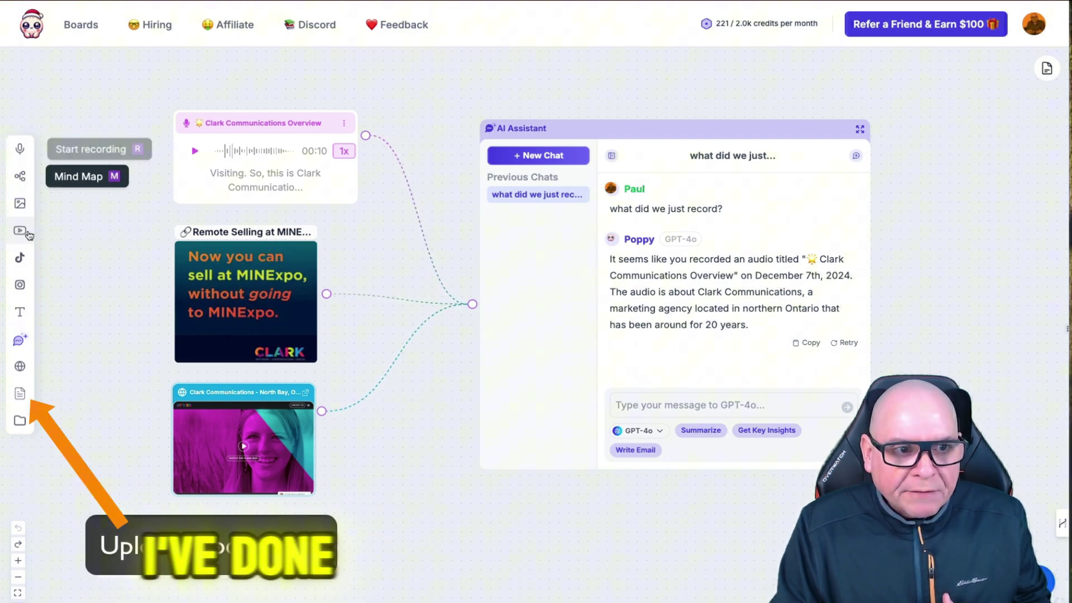
click(18, 314)
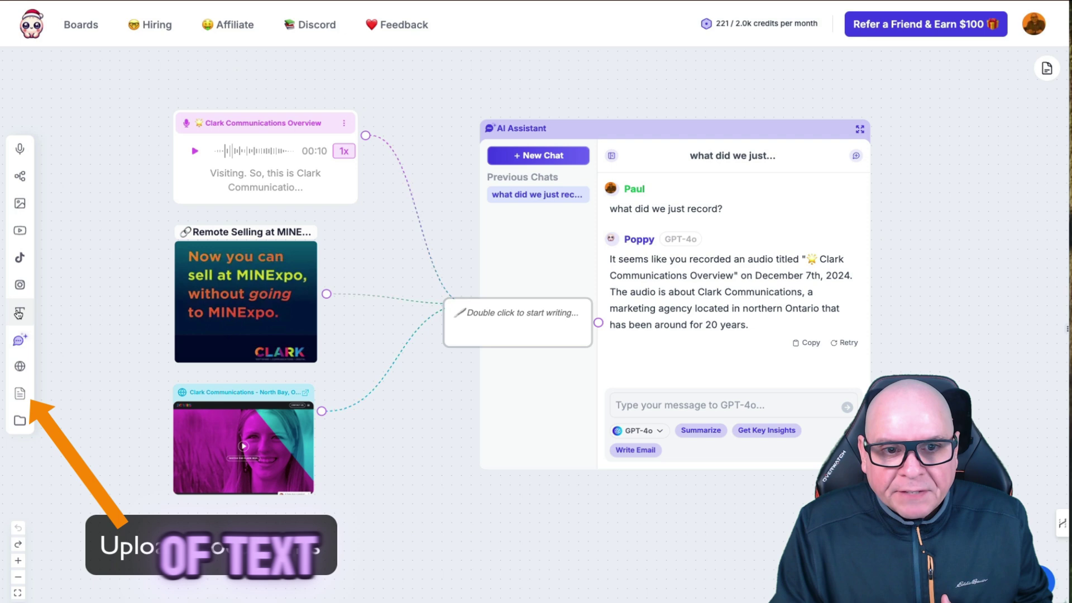
drag(472, 335, 421, 510)
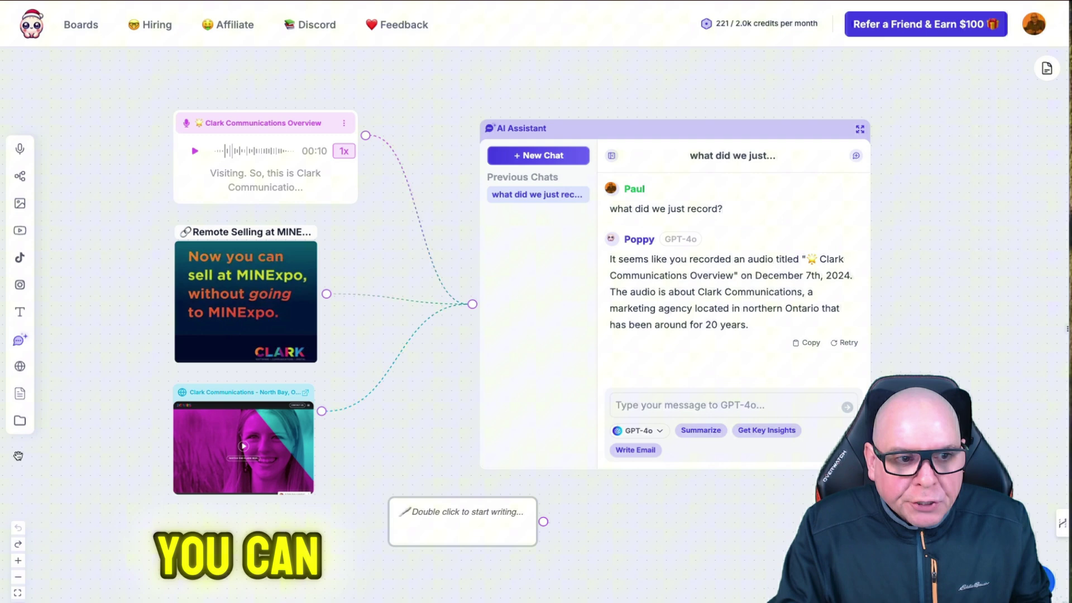
Add Group 1 and remove the image's and audio's links to the assistant
click(23, 422)
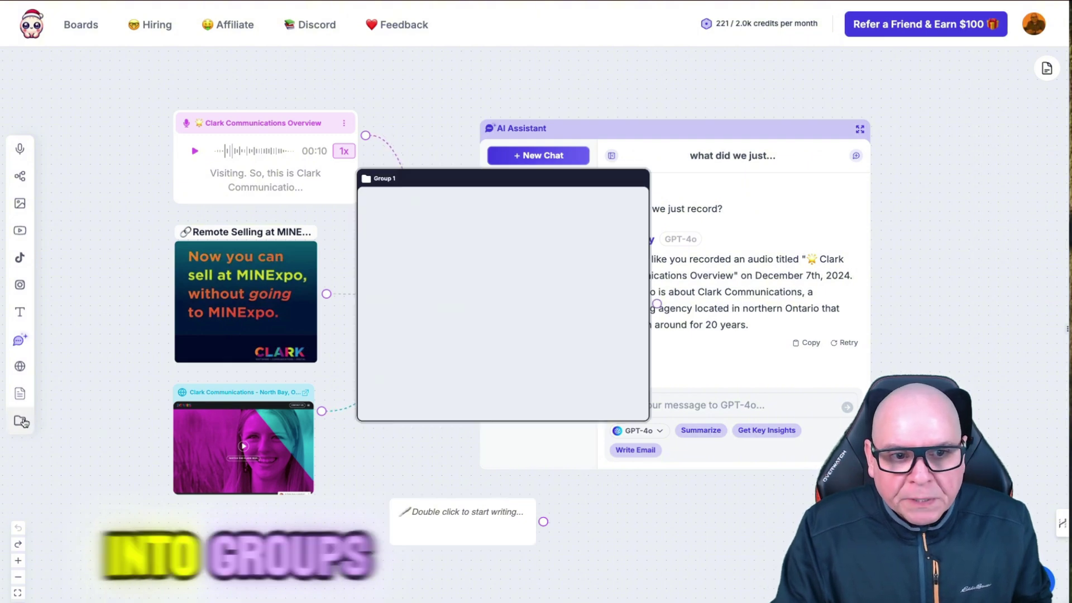
drag(481, 179, 570, 221)
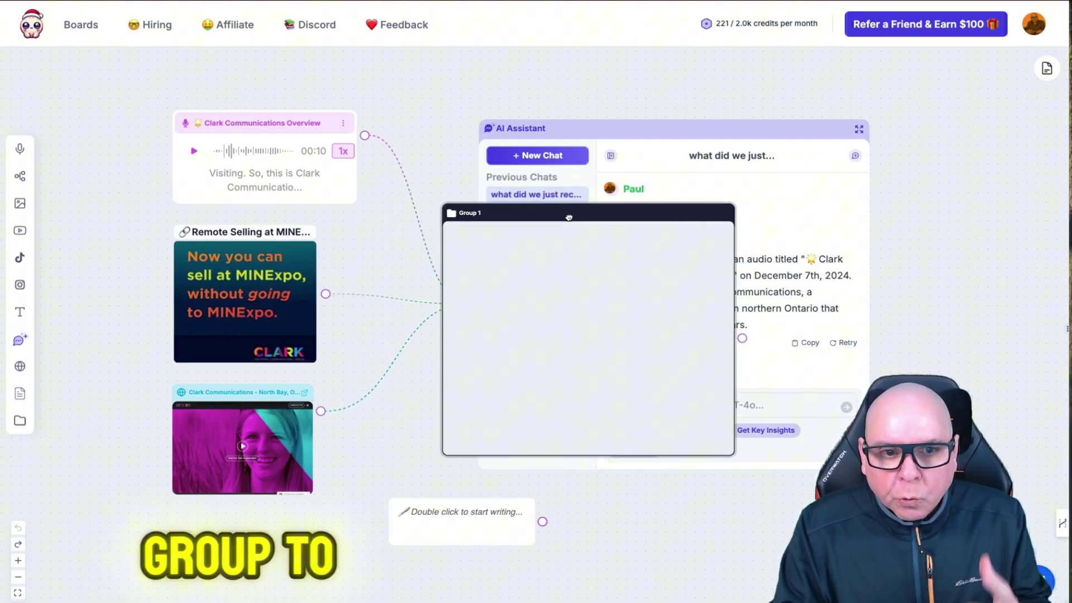
click(399, 299)
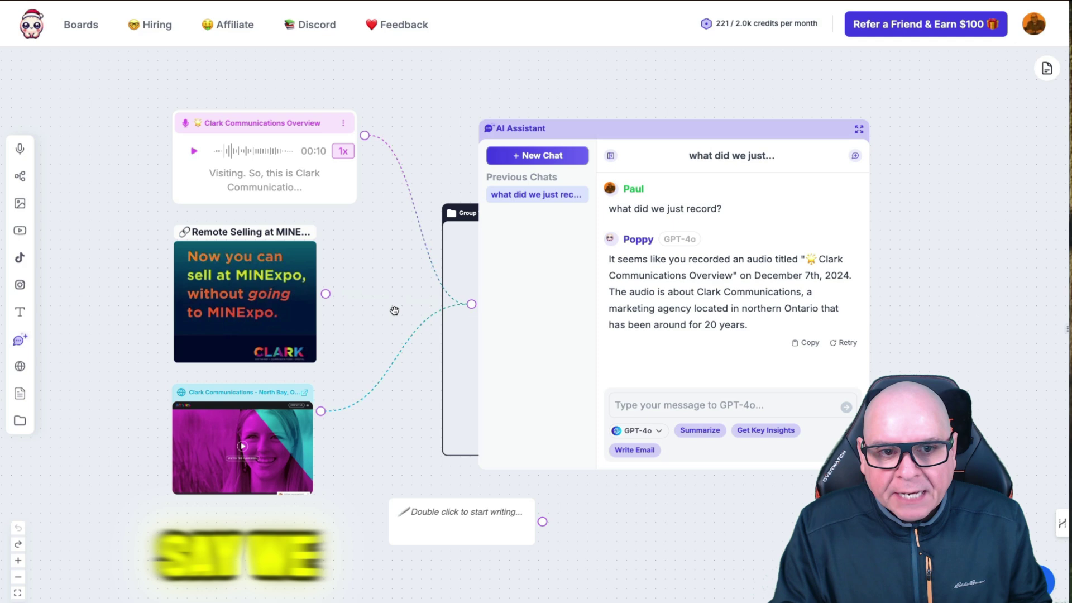
click(417, 224)
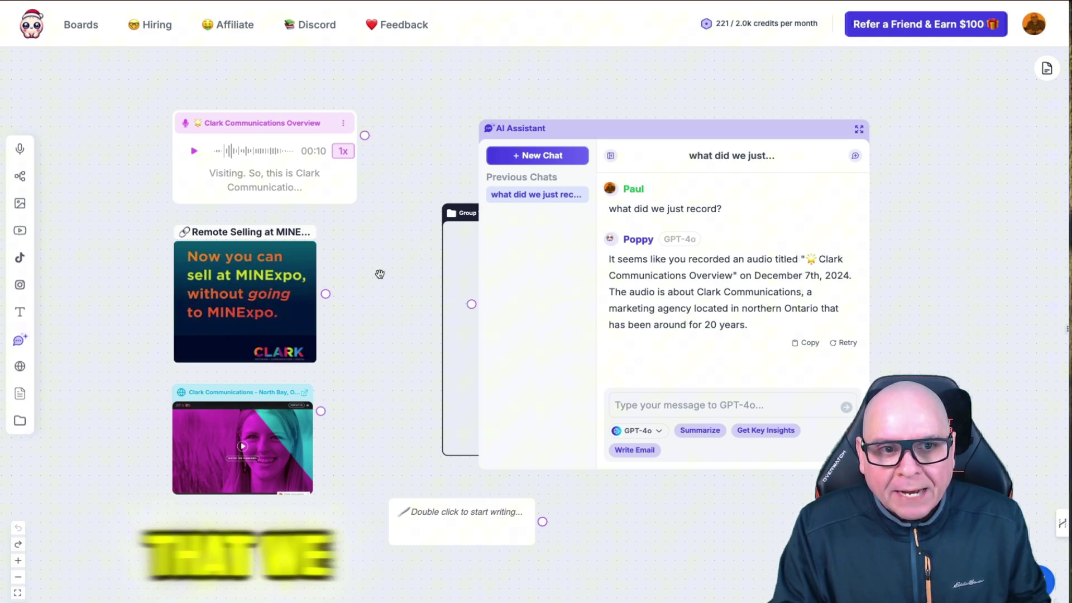
drag(602, 137, 744, 117)
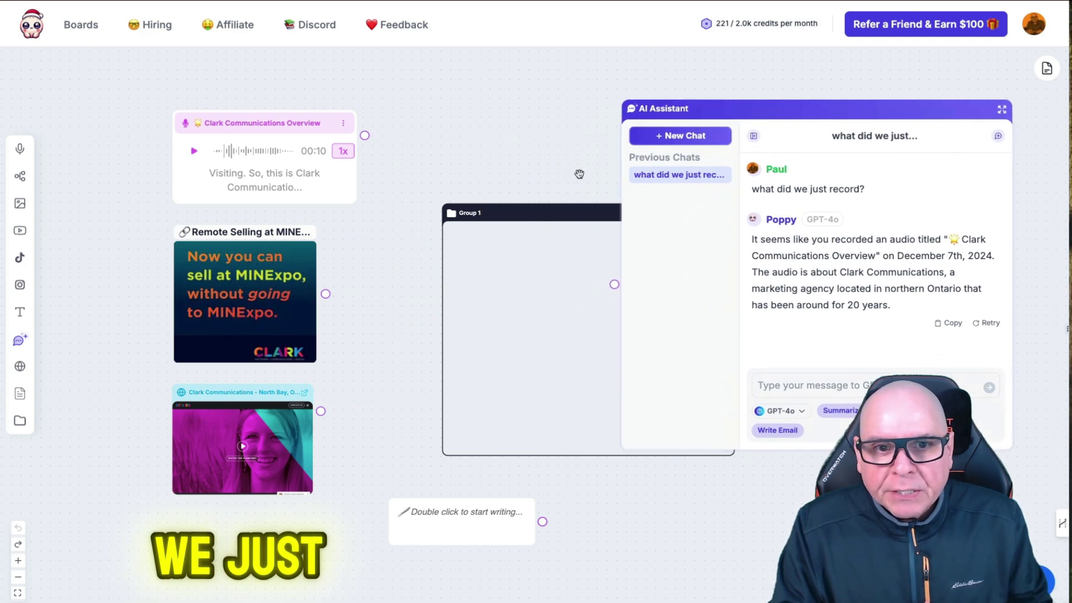
drag(548, 213, 466, 221)
Move the audio, image and website cards into Group 1 and link the group to the assistant
drag(227, 121, 447, 269)
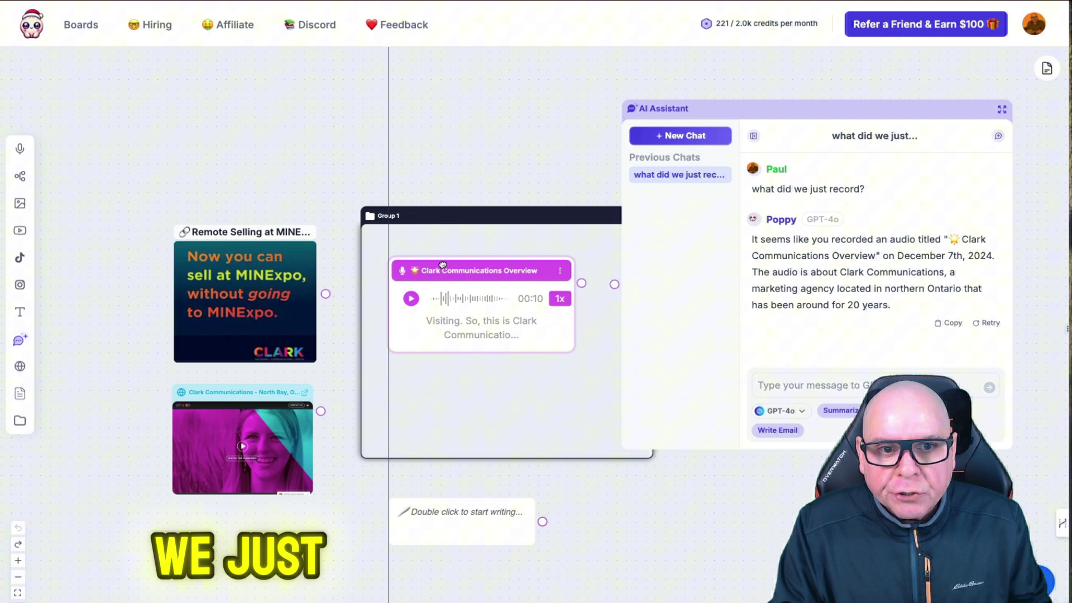
drag(249, 290, 453, 372)
drag(236, 390, 544, 335)
drag(527, 210, 265, 112)
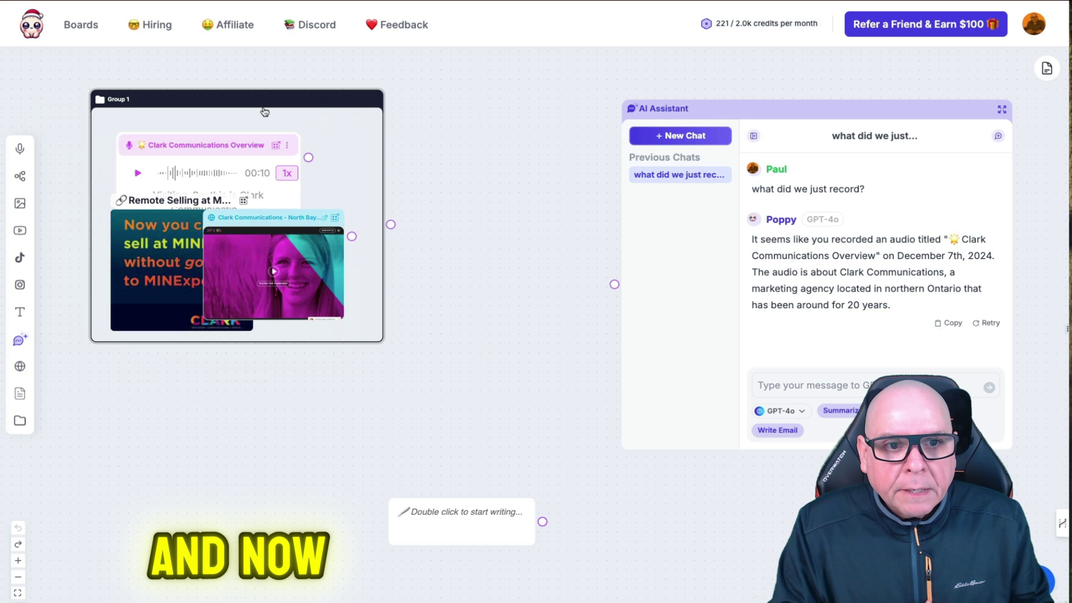
drag(422, 229, 614, 283)
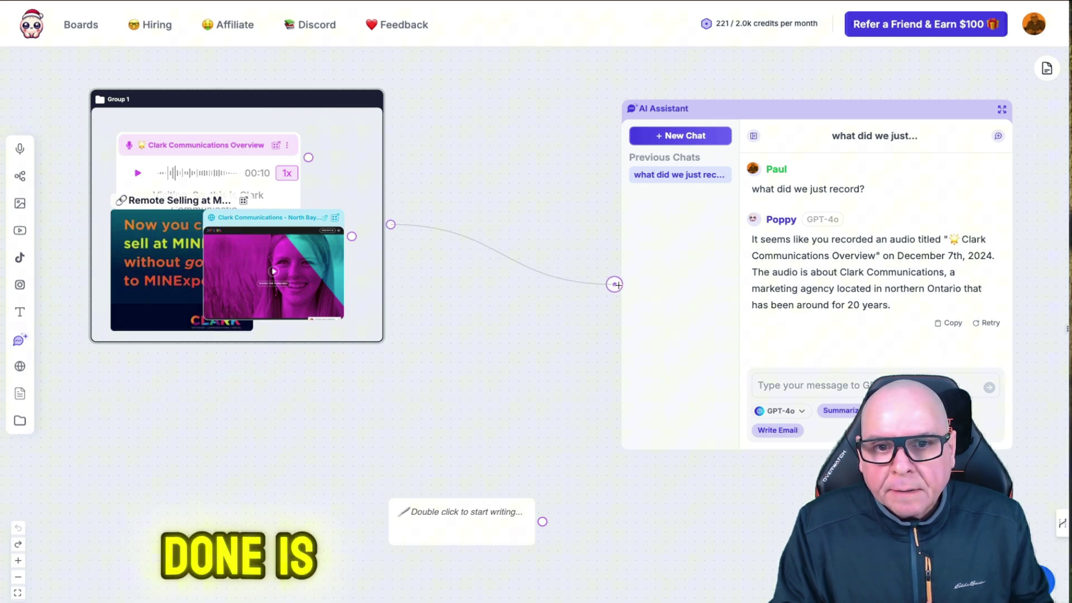
drag(854, 104, 684, 83)
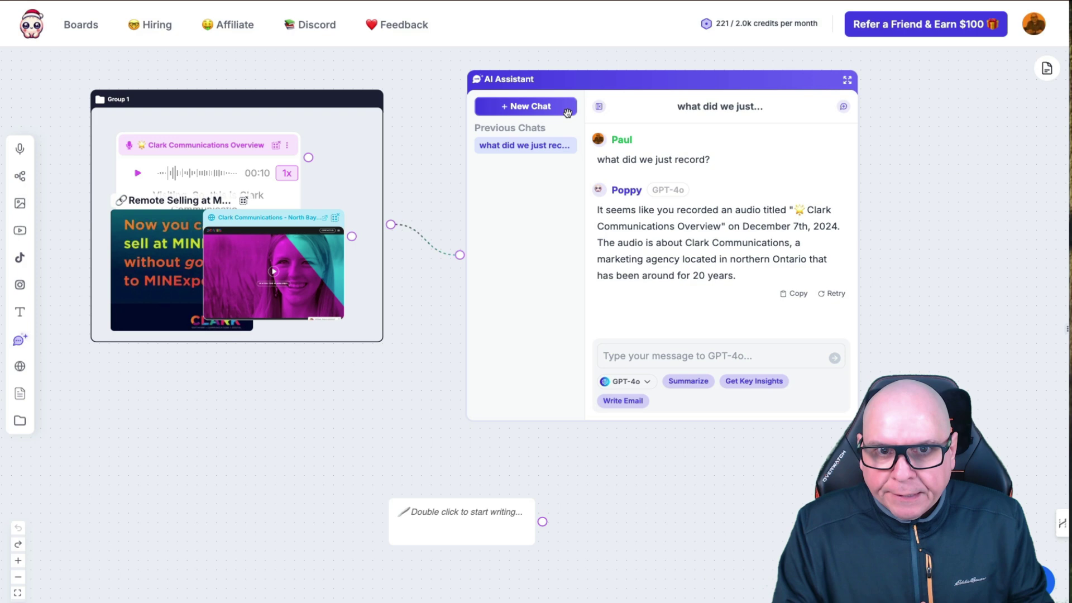
Reposition the assistant and Group 1, and move the empty text note into Group 1
drag(524, 79, 574, 77)
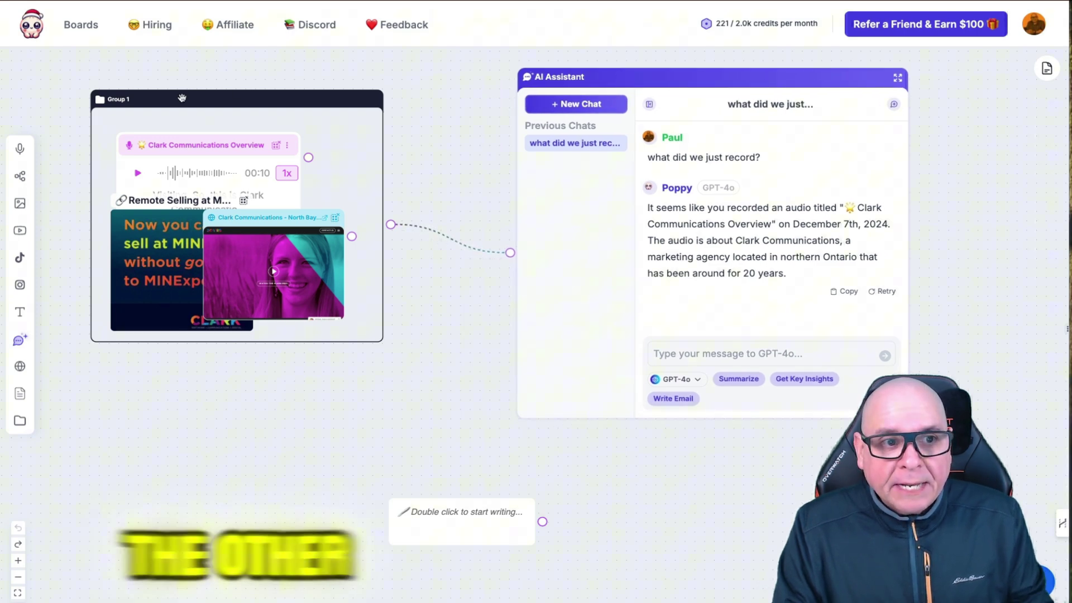
drag(182, 98, 165, 82)
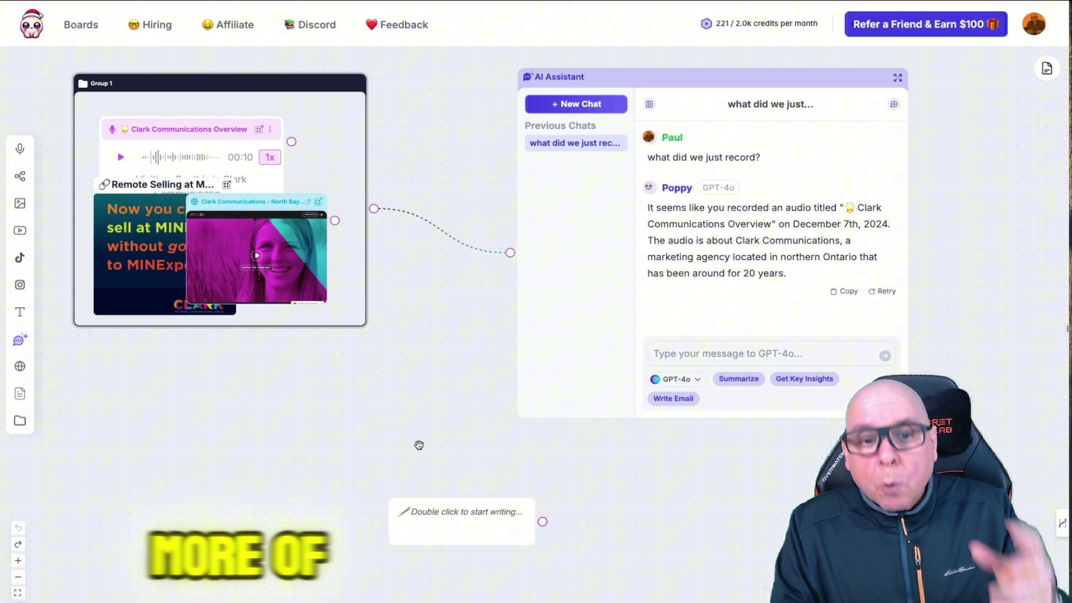
drag(473, 510, 262, 169)
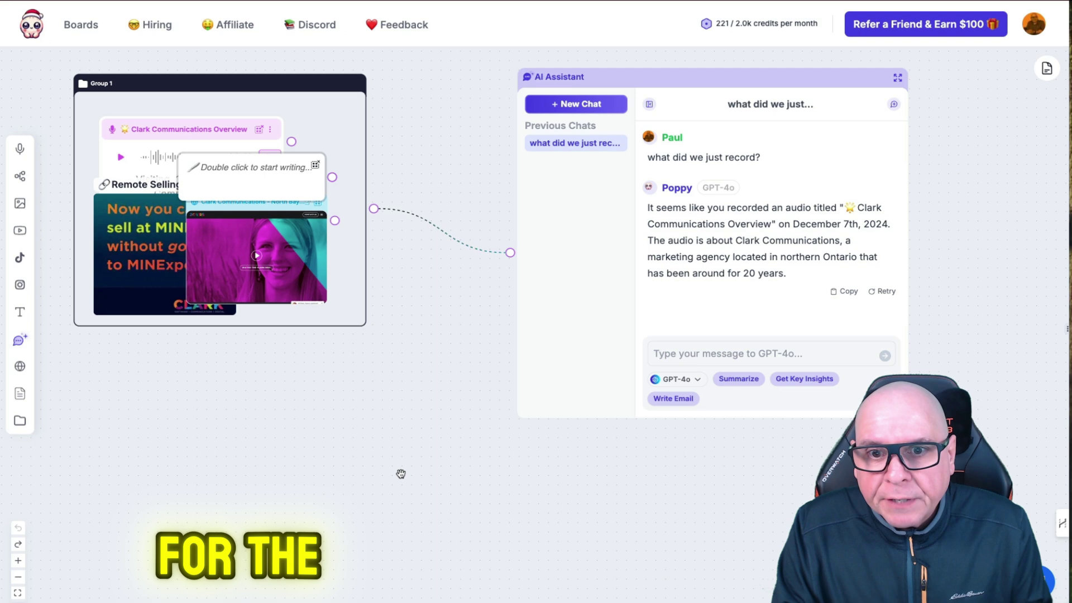
Check the chat's model list, then open a new tab showing the Google apps list
click(675, 379)
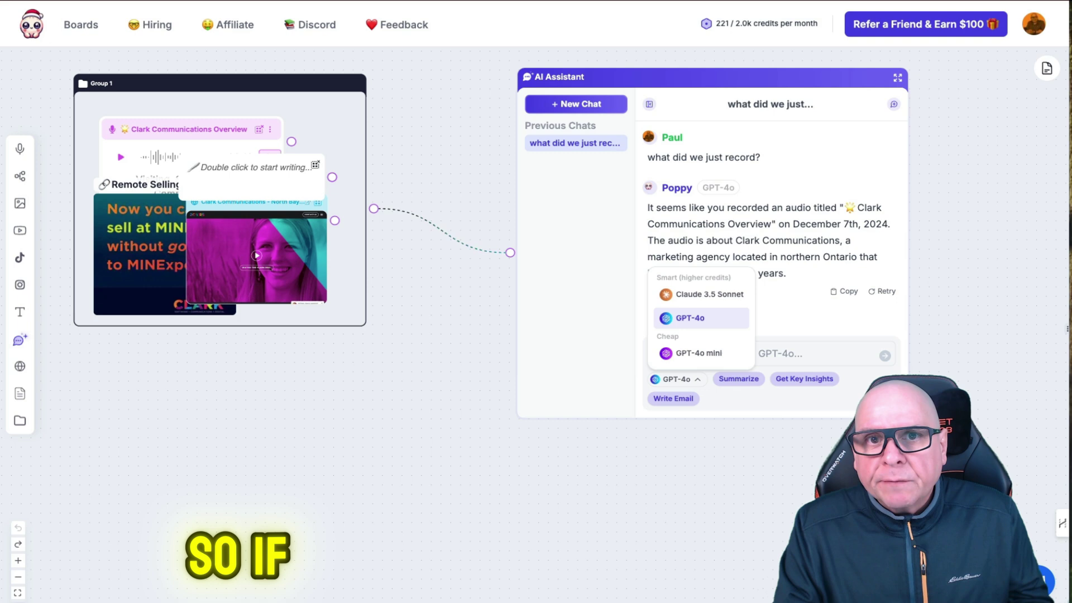
key(ctrl+t)
click(1021, 20)
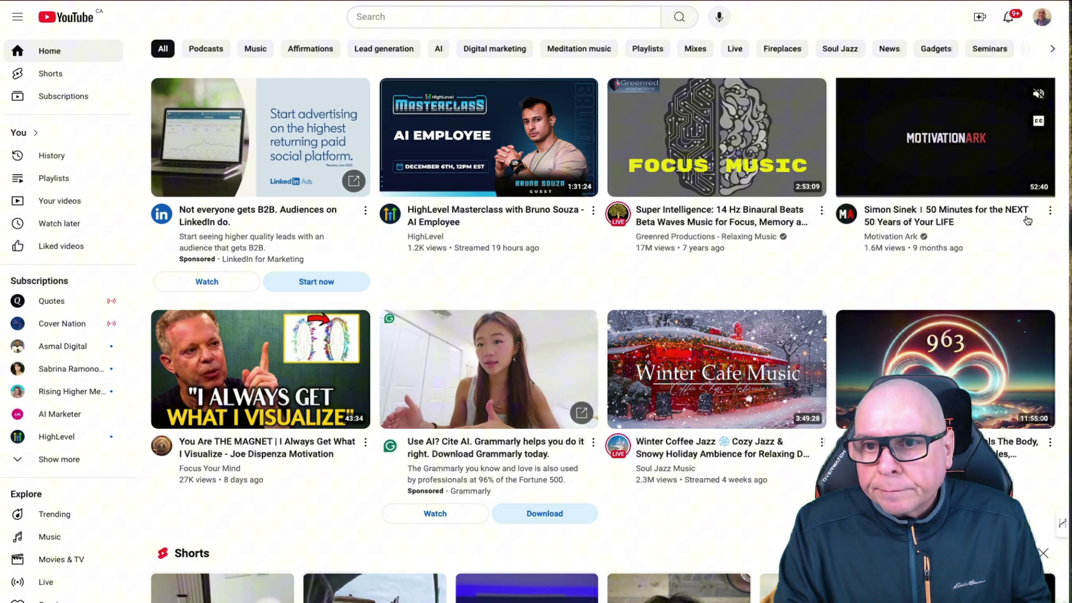
Copy the video link of 'The $25 Employee Review Strategy' from YouTube Studio's Content list
click(1042, 16)
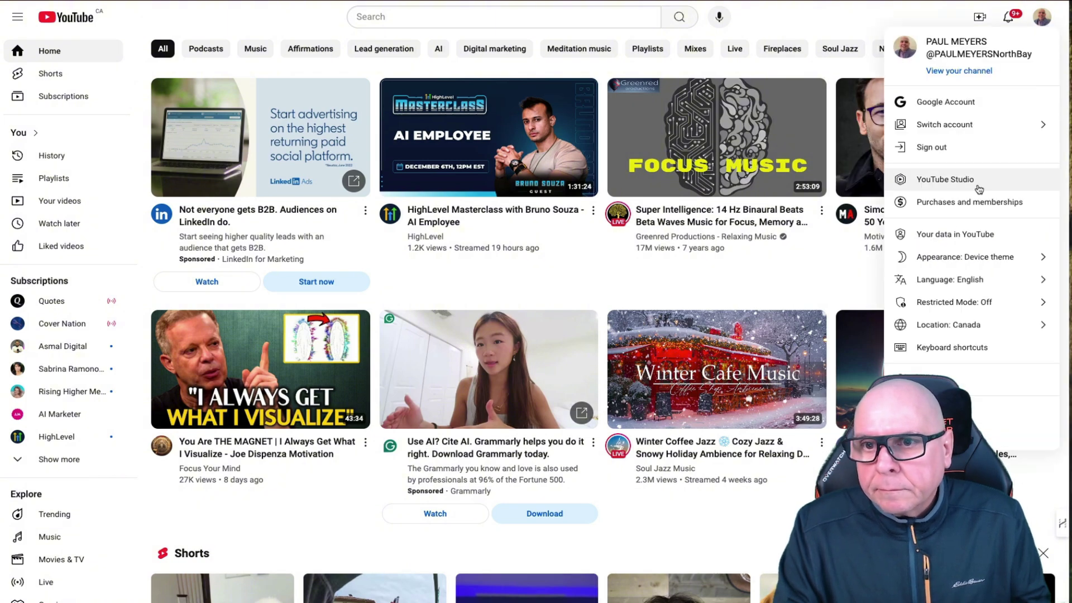
click(952, 177)
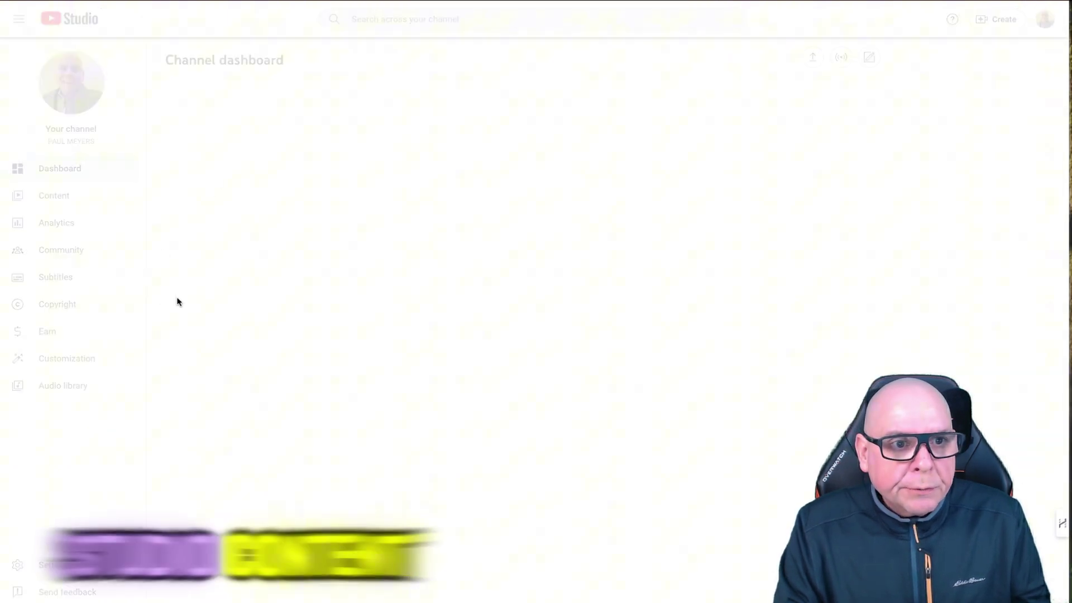
click(60, 201)
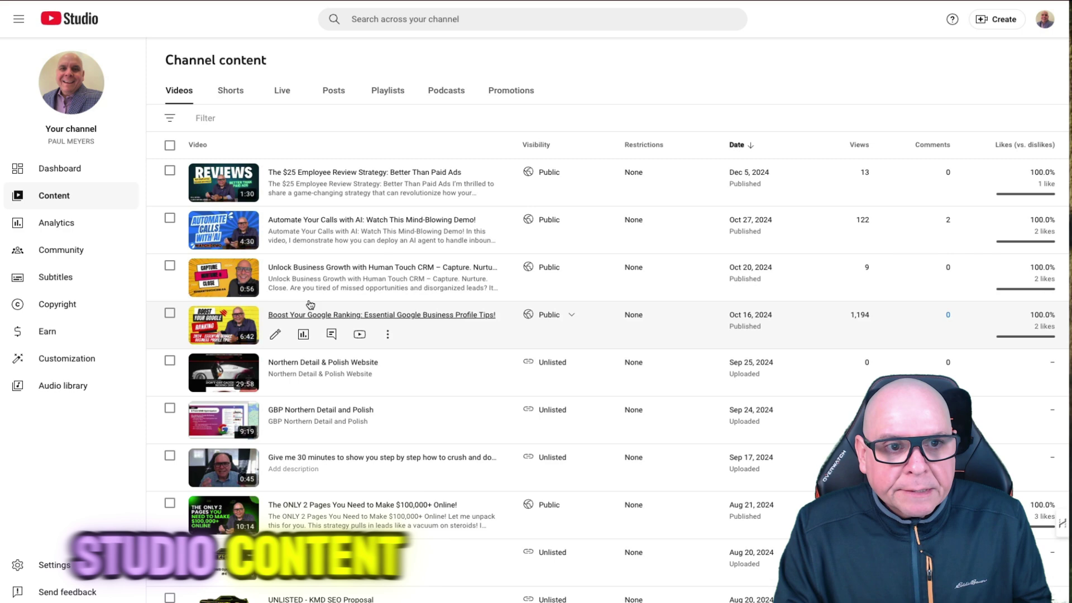
click(350, 175)
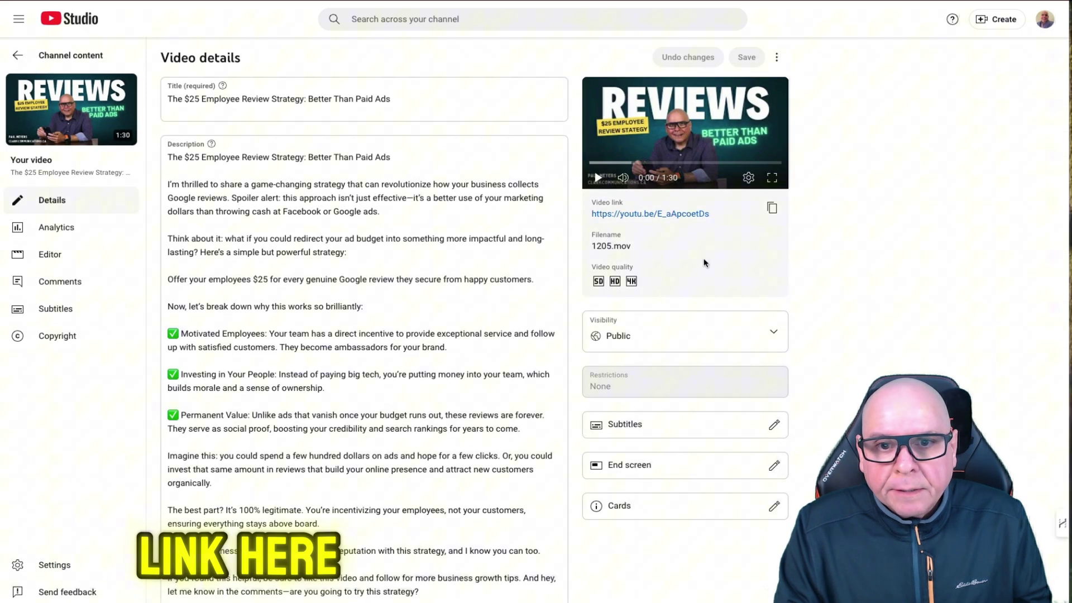
click(774, 207)
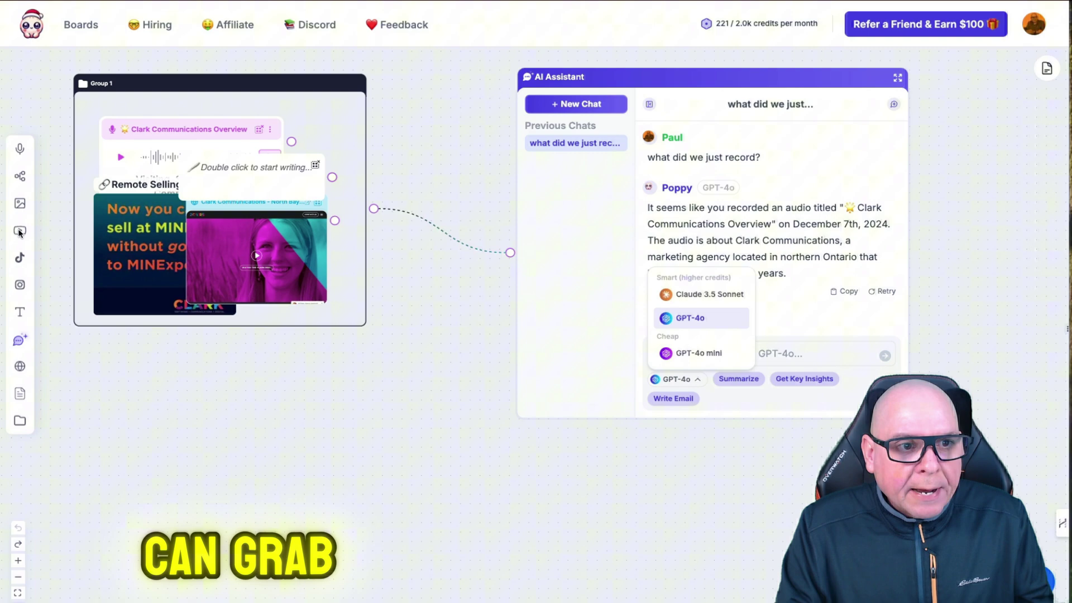
Add the $25 Employee Review Strategy YouTube video from the copied link and place it below Group 1
click(19, 230)
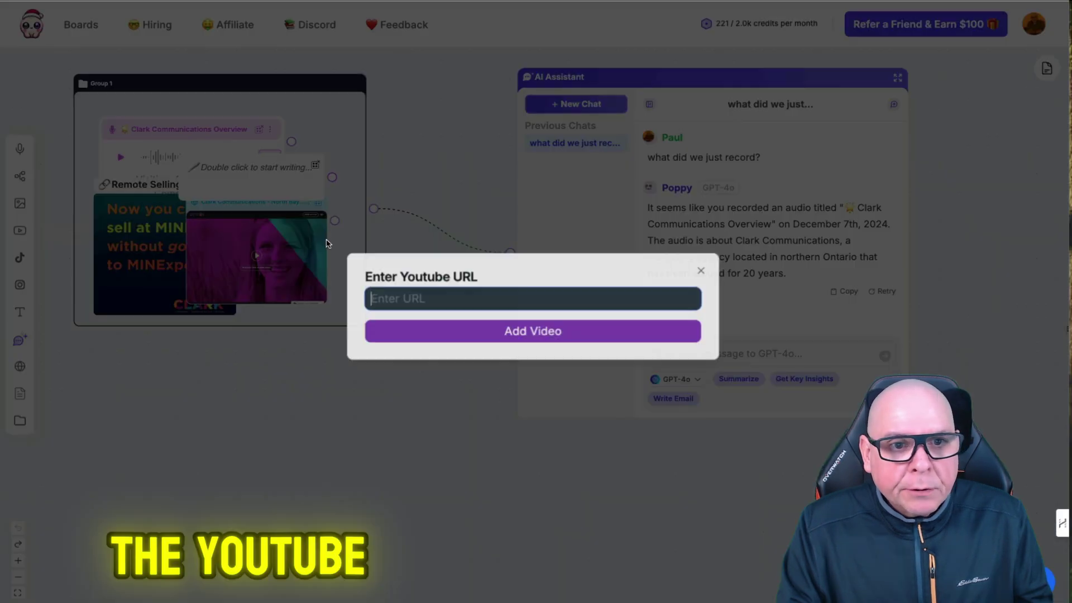
key(ctrl+v)
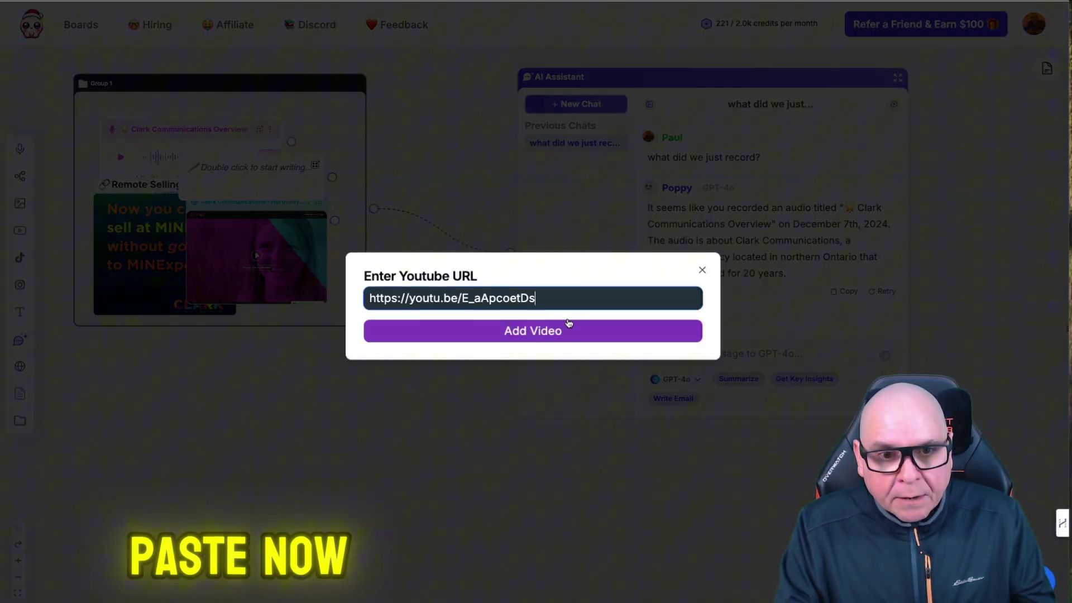
click(544, 332)
drag(551, 274, 142, 347)
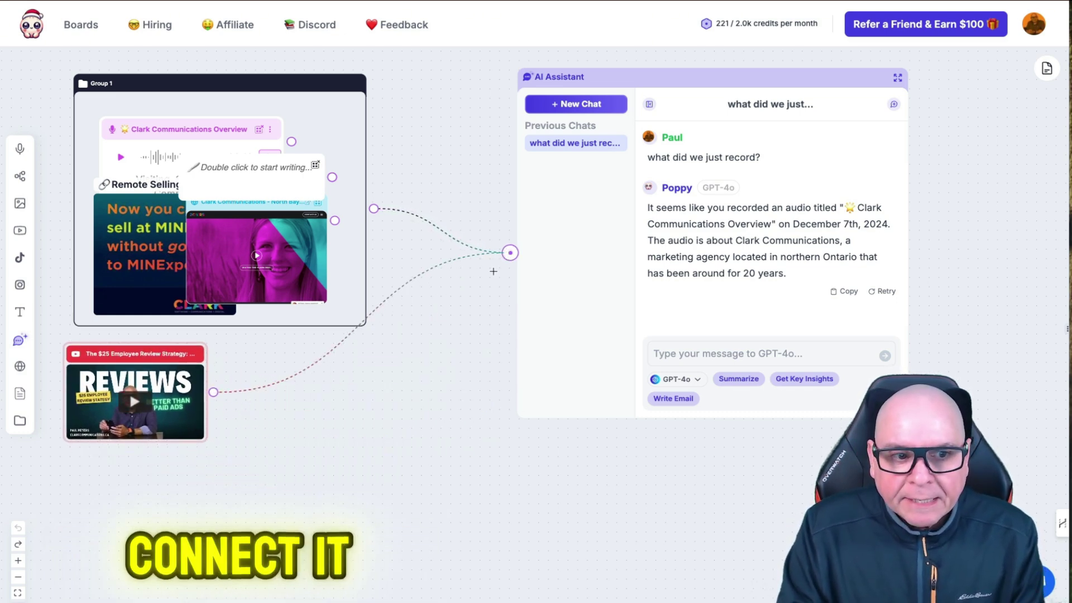
Ask the AI Assistant what the video covers
click(698, 355)
text(what does the video talk about)
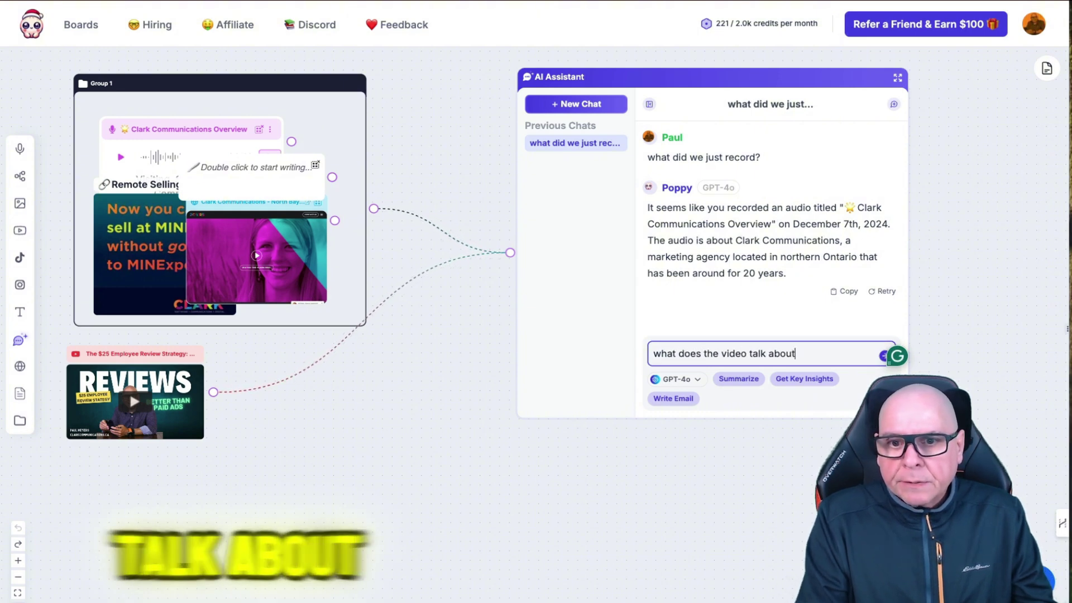
key(Return)
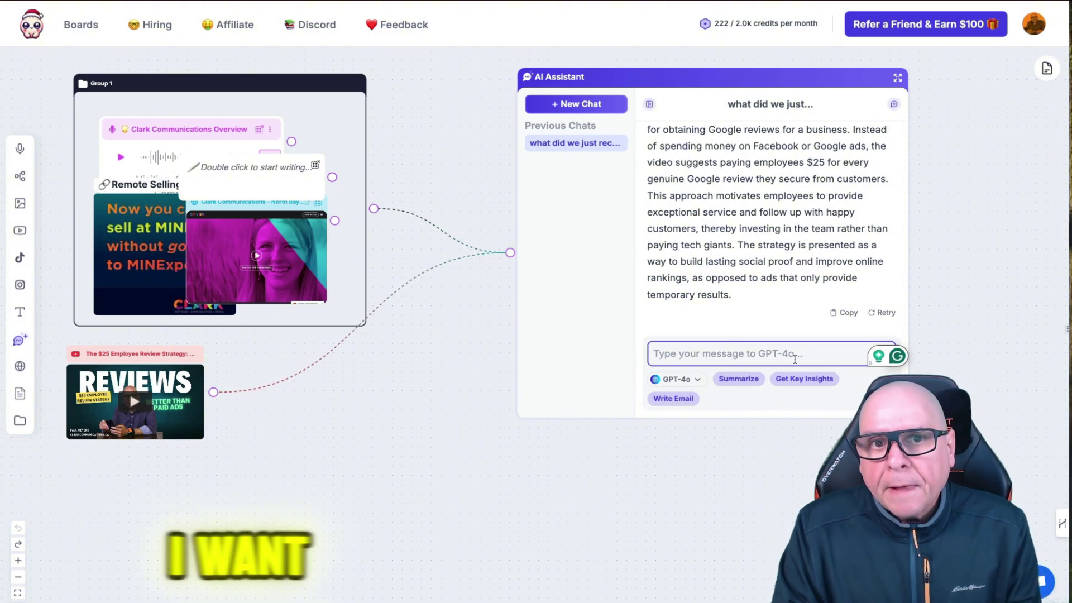
Reposition the AI Assistant panel with the video summary further left and lower on the board
drag(736, 66, 641, 70)
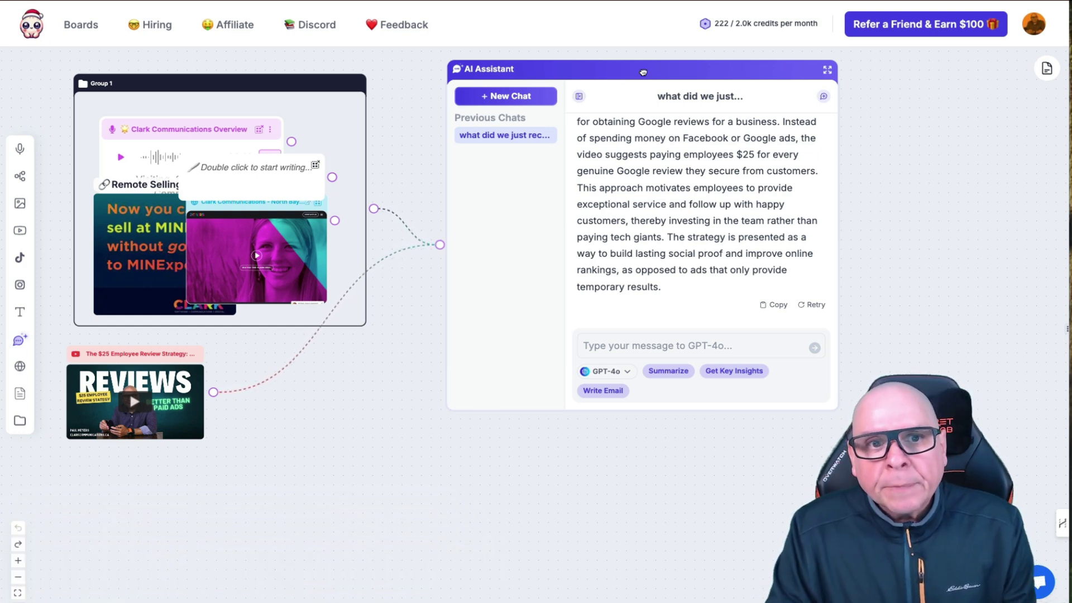
drag(643, 72, 620, 180)
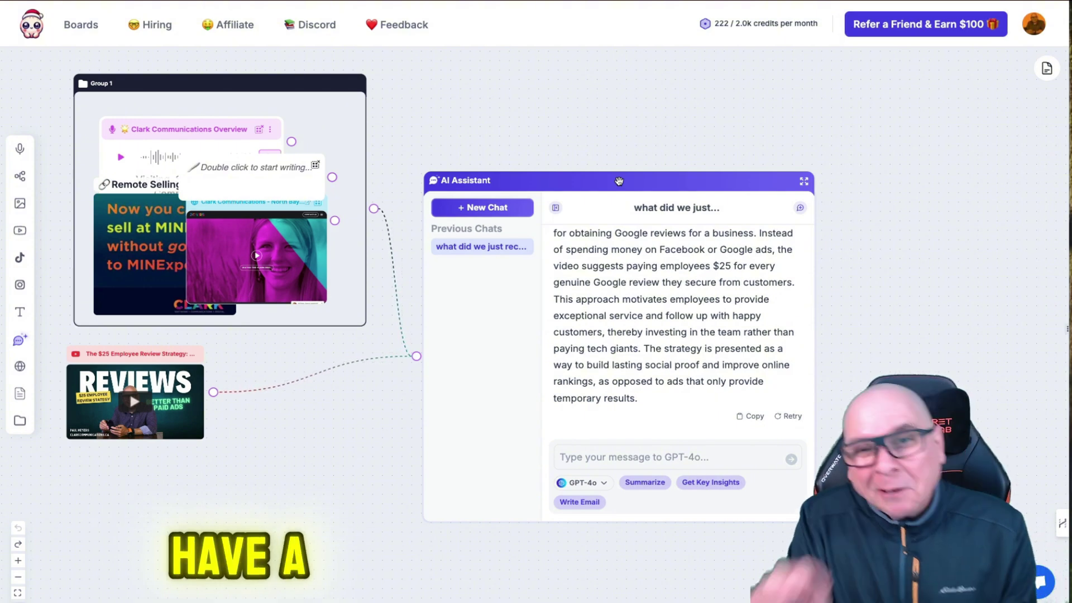
drag(619, 181, 620, 183)
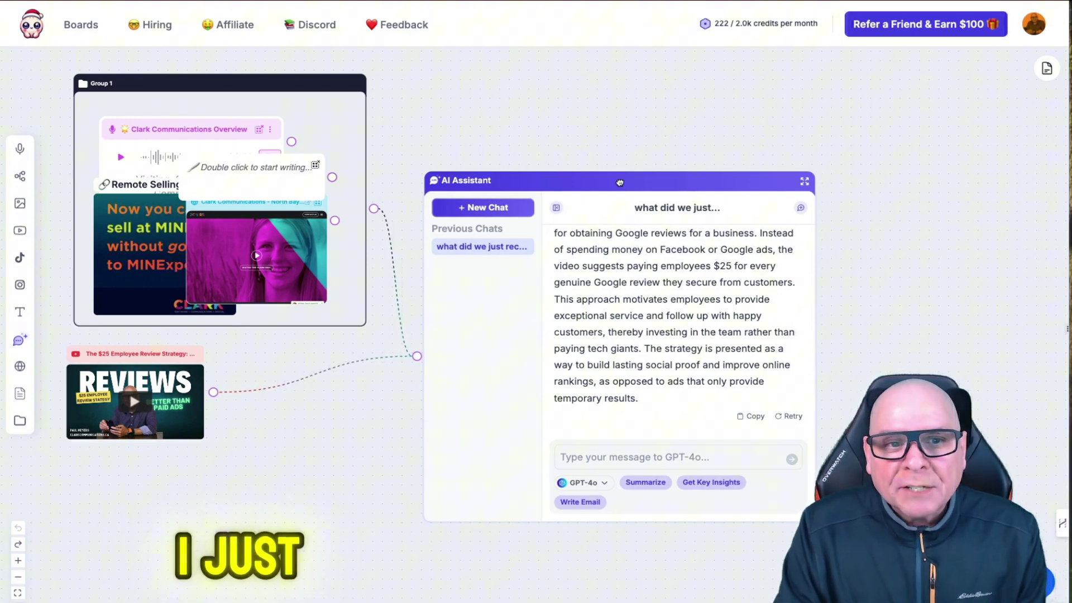
Zoom the board out and fit all content into view
click(18, 577)
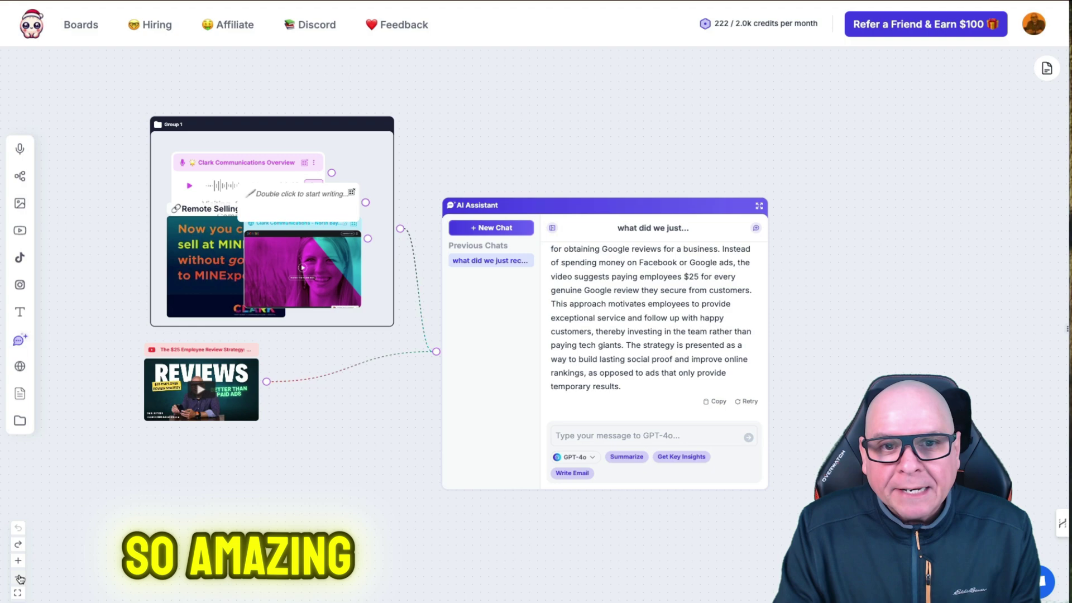
click(17, 577)
click(18, 577)
click(16, 594)
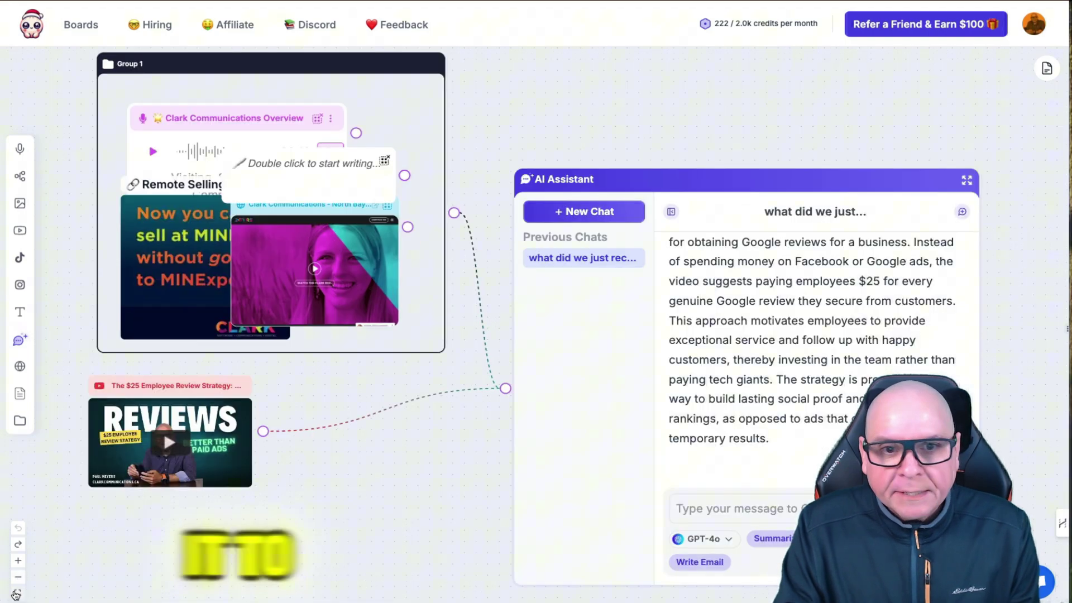
click(18, 577)
click(18, 577)
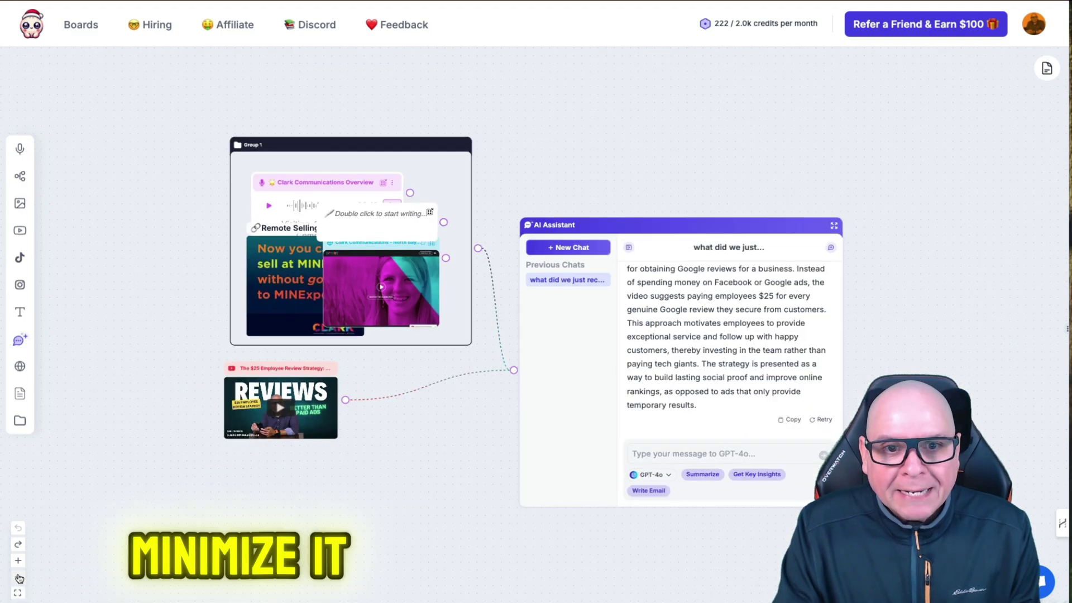
click(18, 576)
Move the AI Assistant panel closer to the cards, redo Group 1's connector, and recentre the board
drag(614, 255, 842, 155)
click(621, 266)
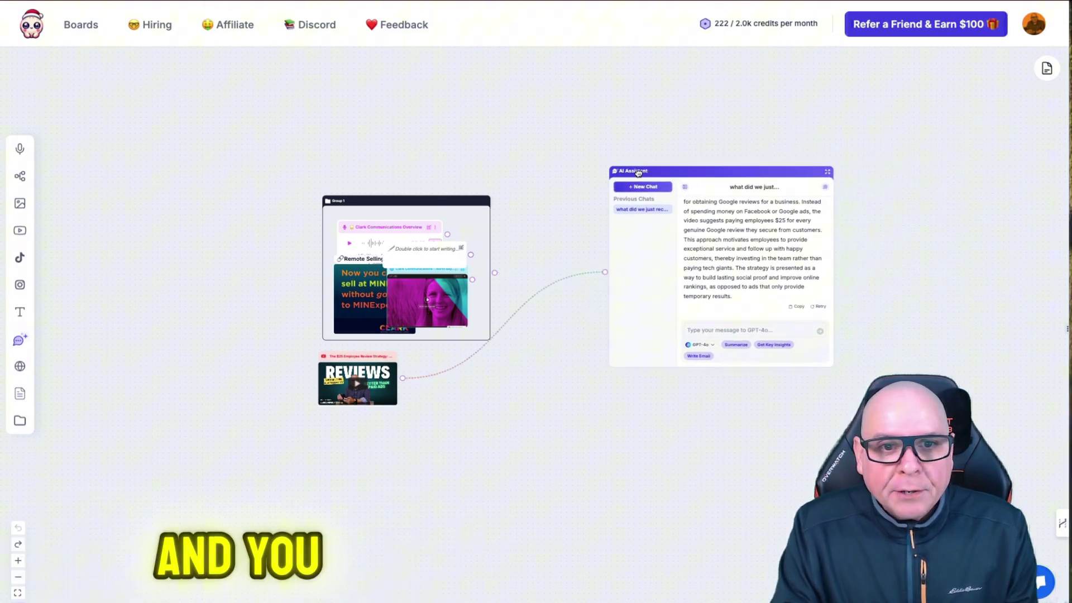
drag(638, 172, 555, 257)
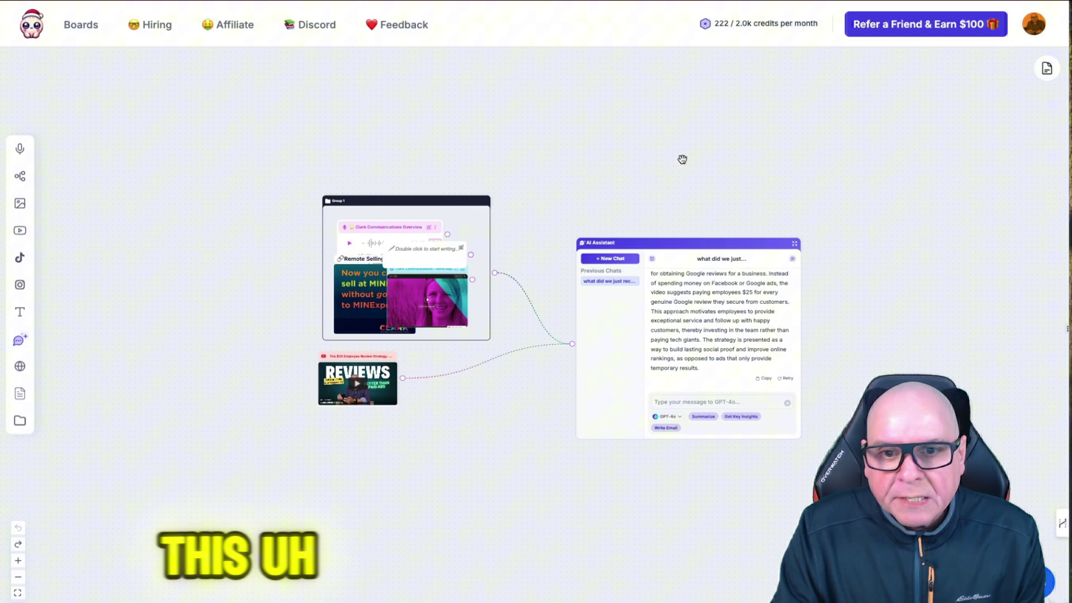
drag(682, 160, 657, 140)
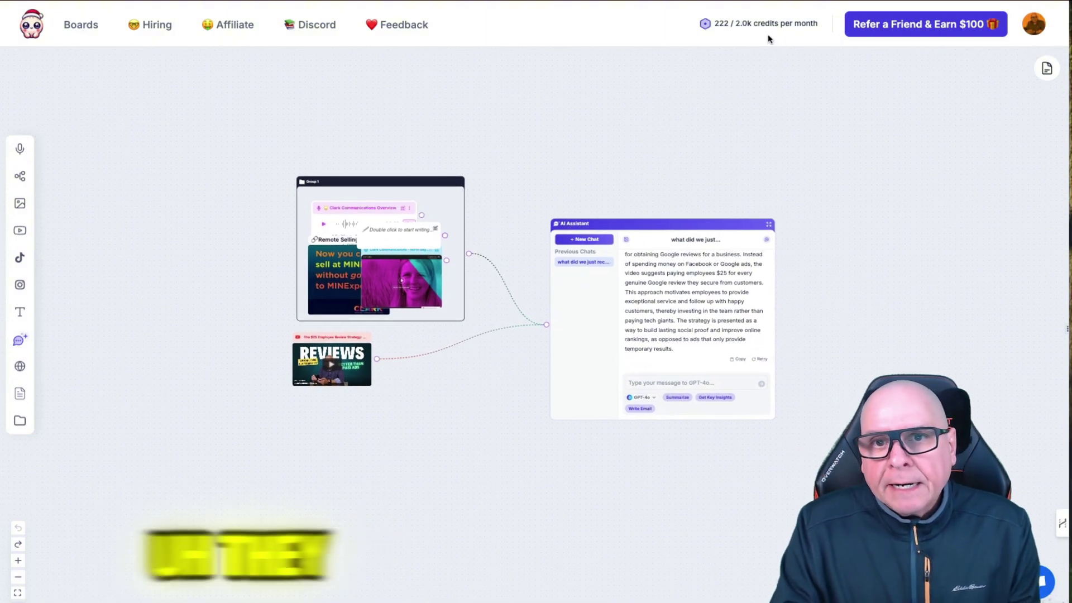
click(753, 26)
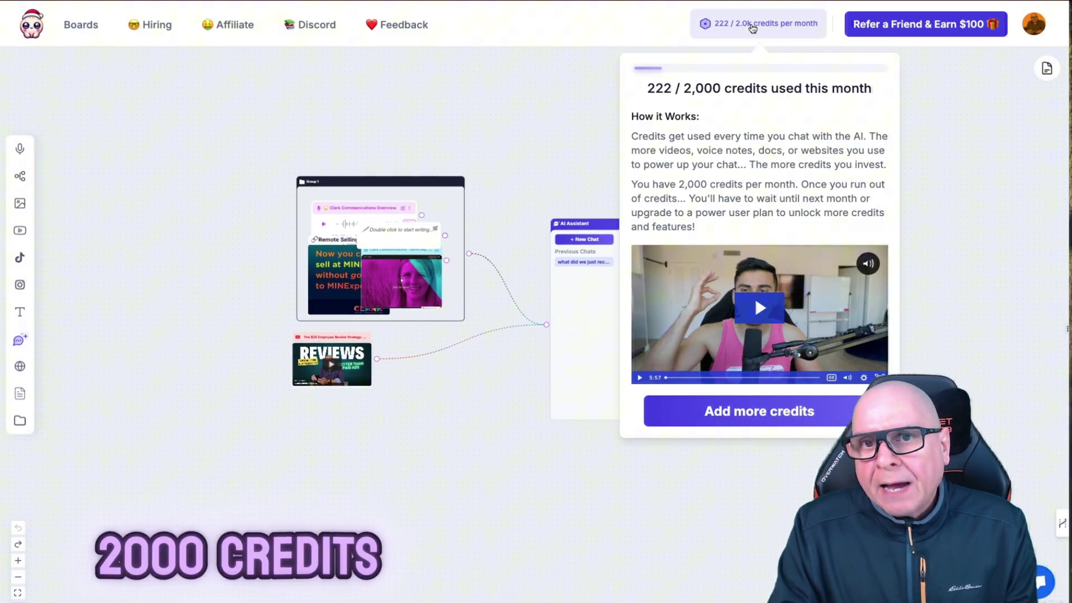
click(492, 94)
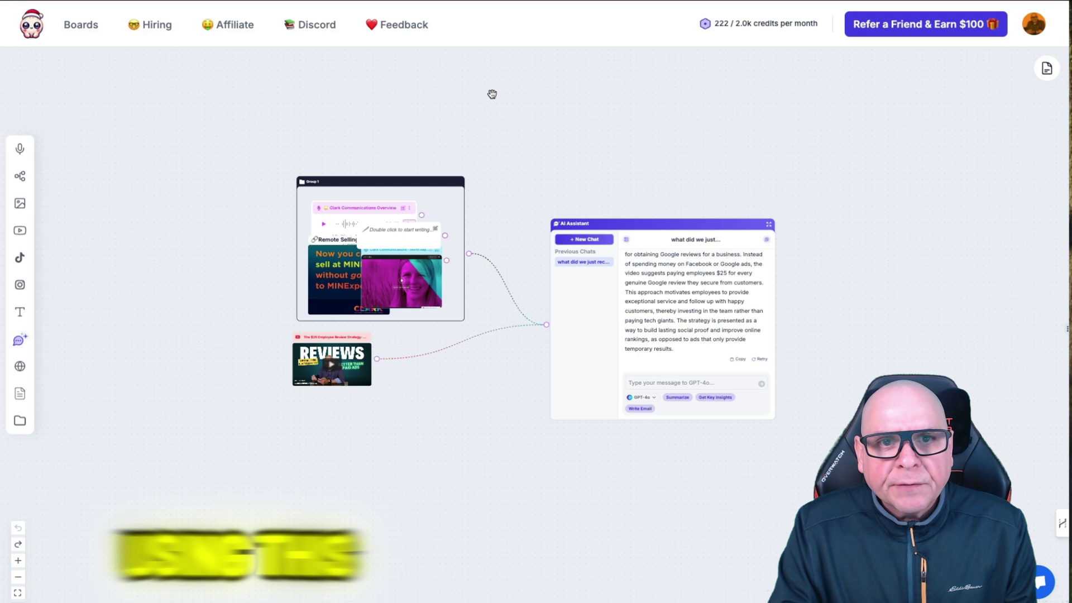
click(723, 28)
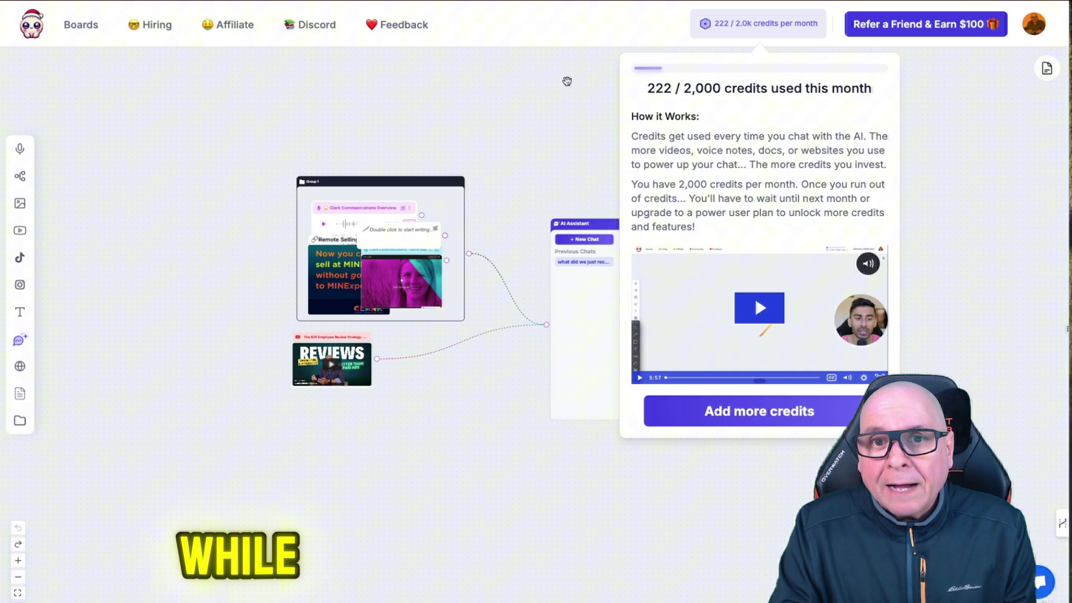
click(501, 99)
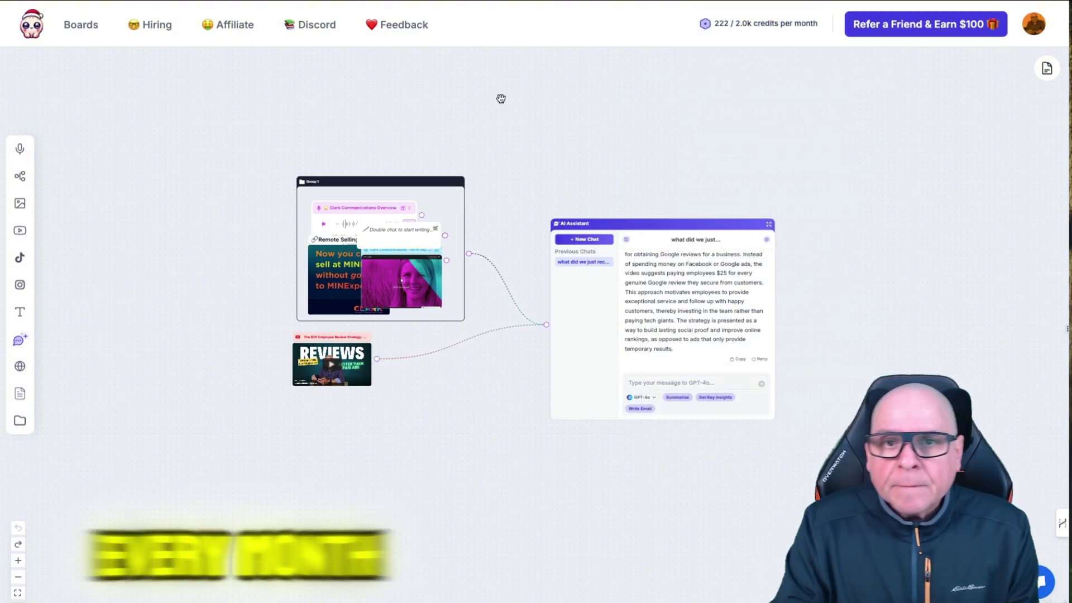